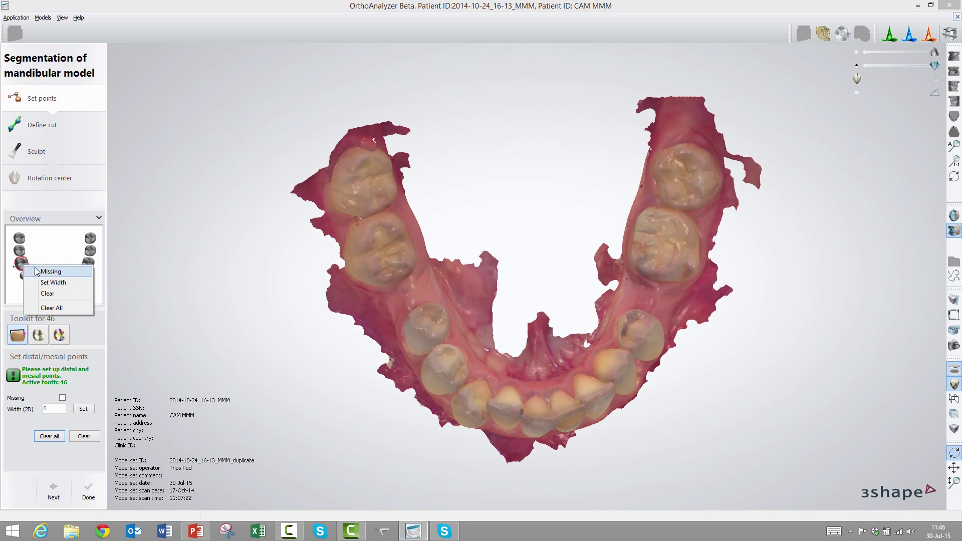
Mark teeth 46, 35 and 38 as missing in the mandibular overview, entering a width of 6,2 for tooth 35.
click(50, 272)
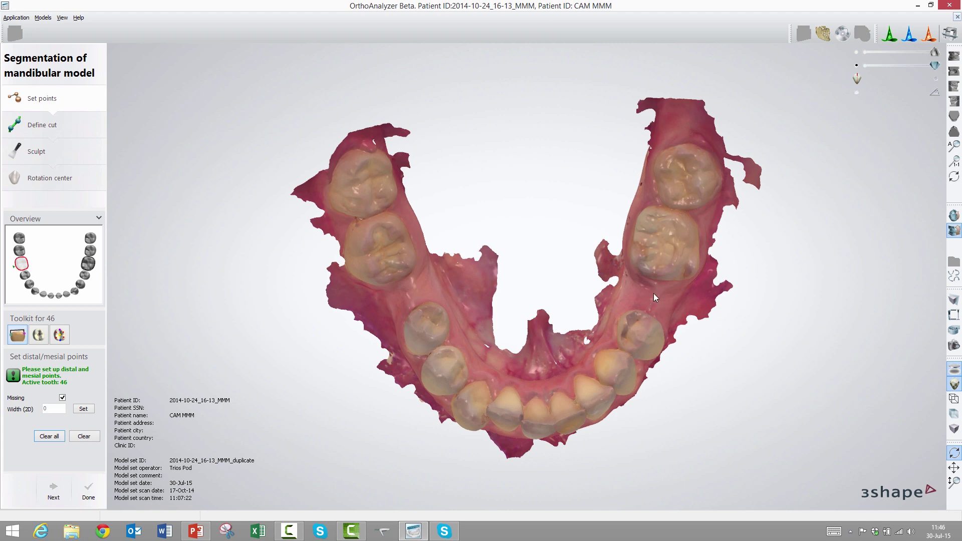
right_click(84, 275)
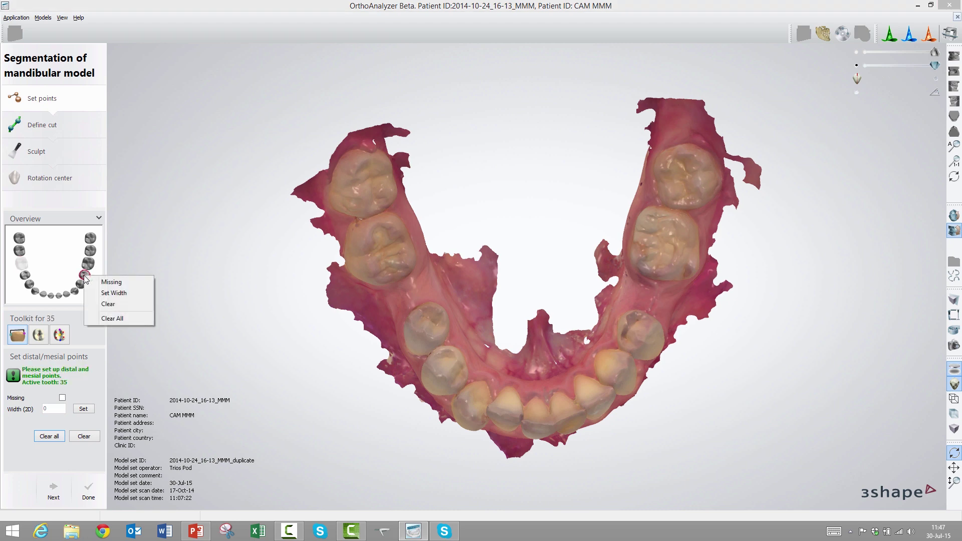
click(114, 293)
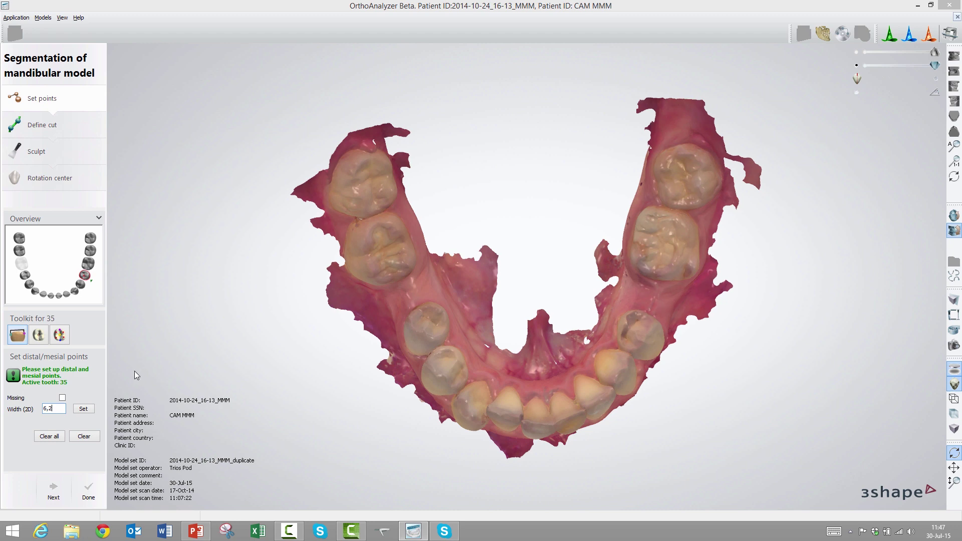
click(63, 398)
right_click(92, 244)
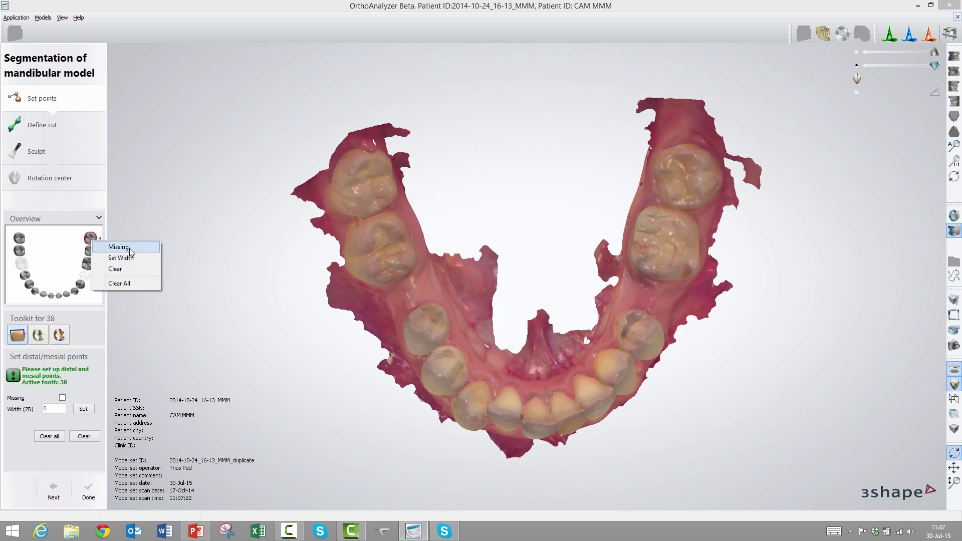
click(130, 252)
Select tooth 48 and set its distal and mesial points on the model.
right_drag(388, 294, 382, 277)
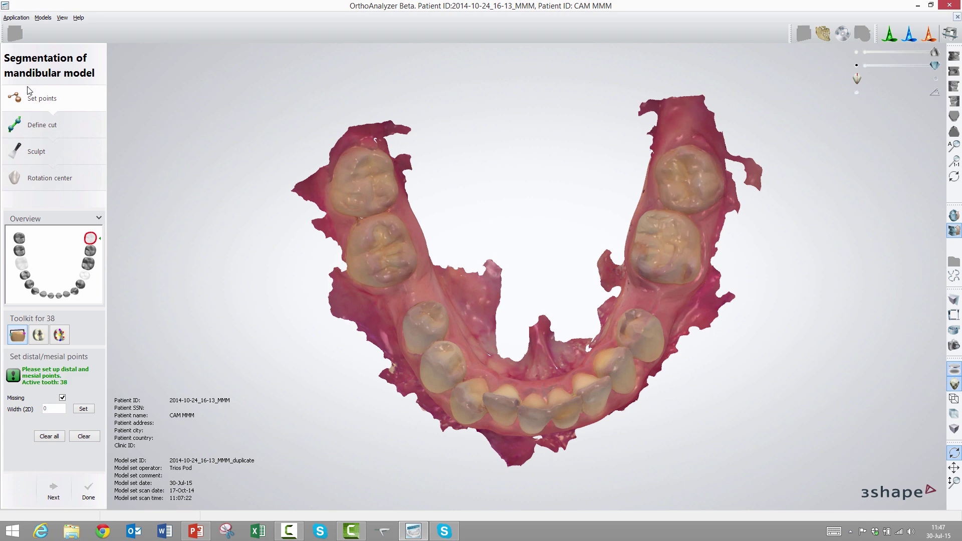
right_drag(356, 227, 337, 230)
scroll(339, 232, up, 5)
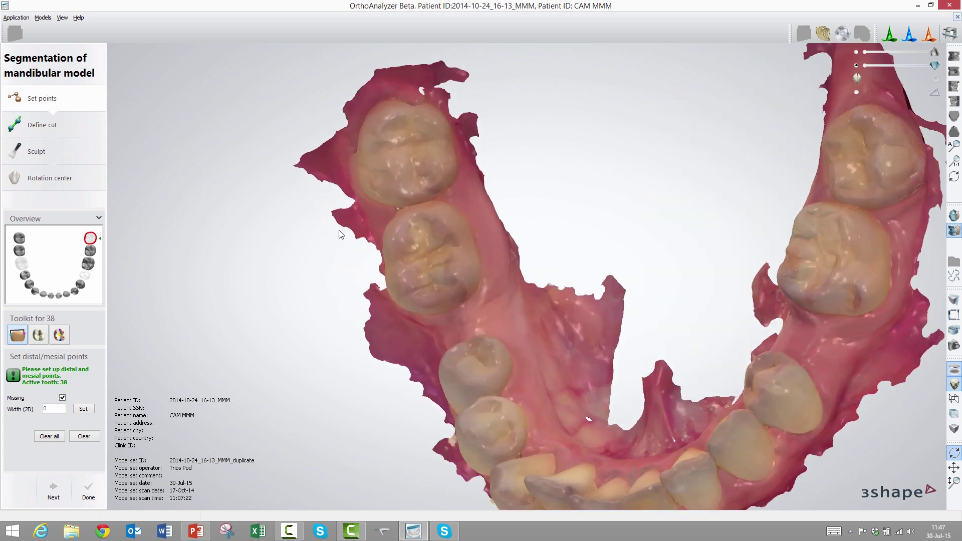
ctrl+right_drag(450, 192, 418, 257)
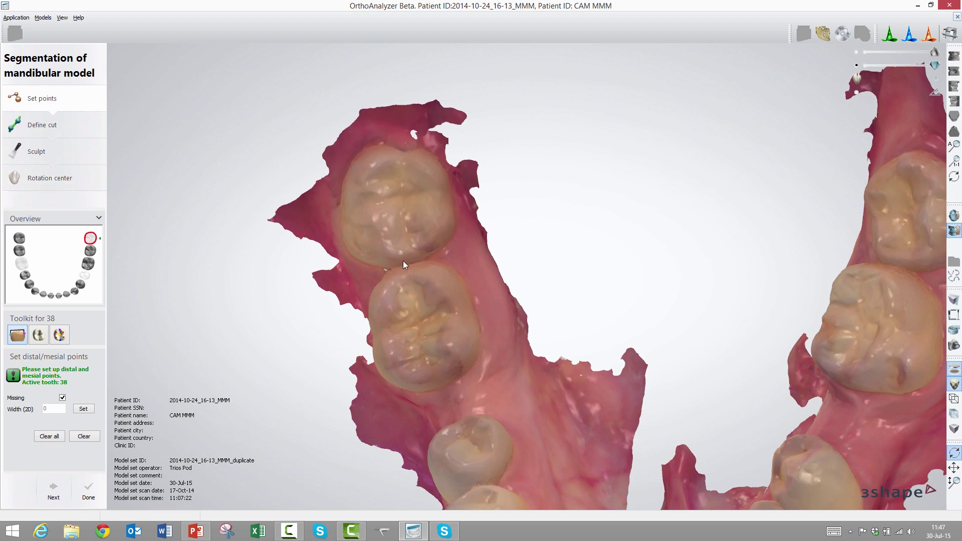
click(19, 238)
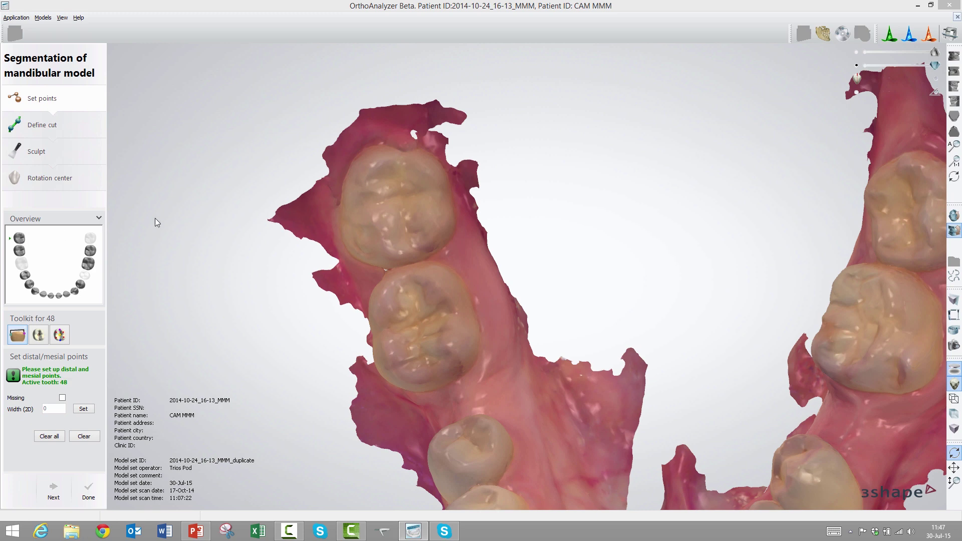
click(397, 148)
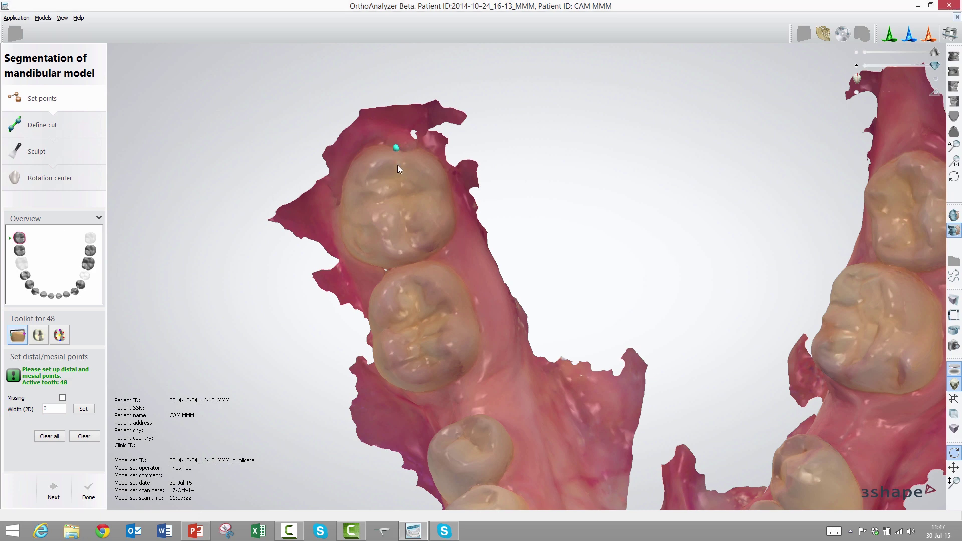
click(414, 260)
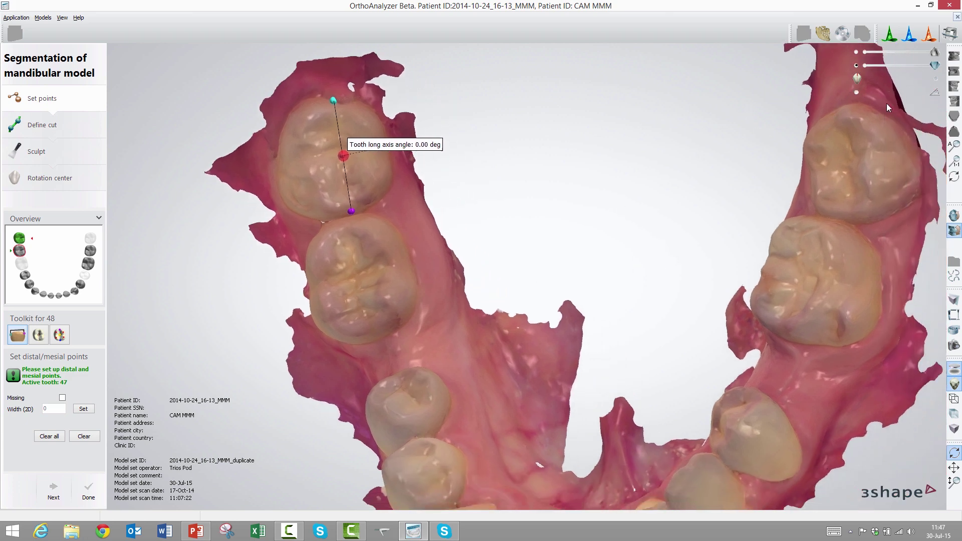
Hide the tooth long axis angle label on the model.
click(856, 90)
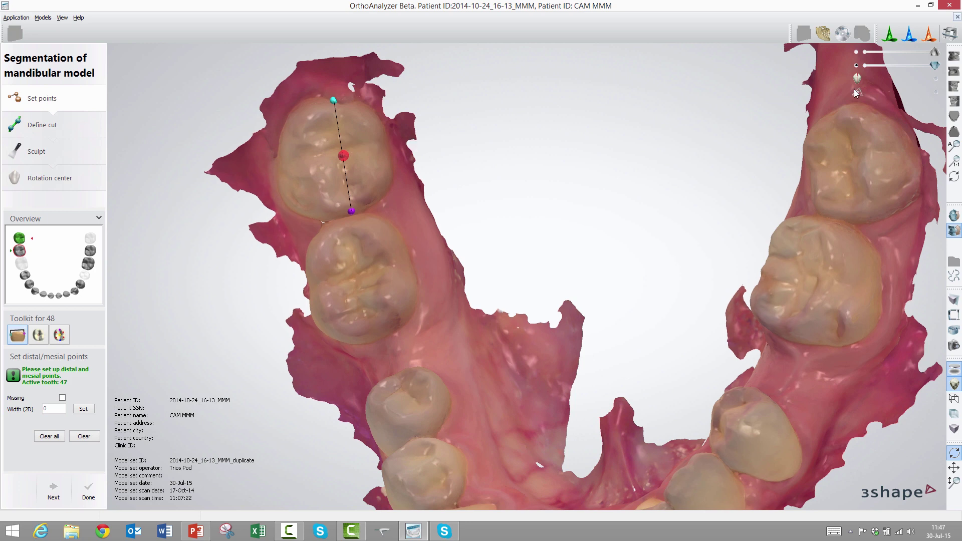
click(857, 90)
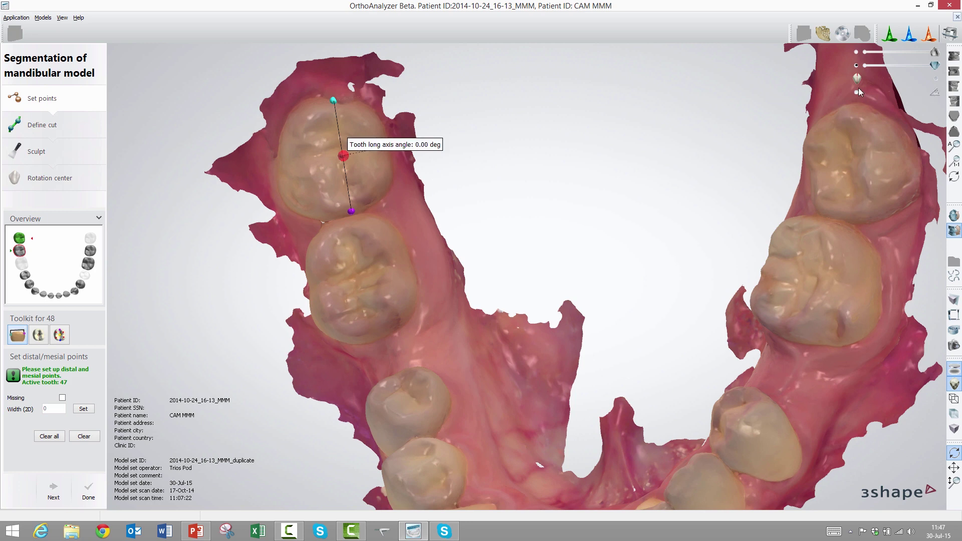
click(856, 91)
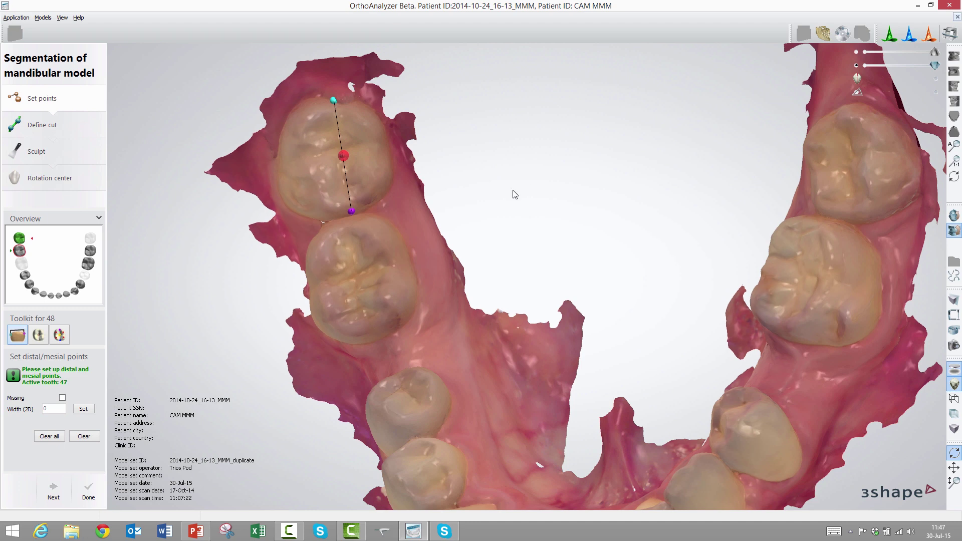
Set the distal and mesial points on teeth 47, 45 and 44.
right_drag(436, 248, 407, 259)
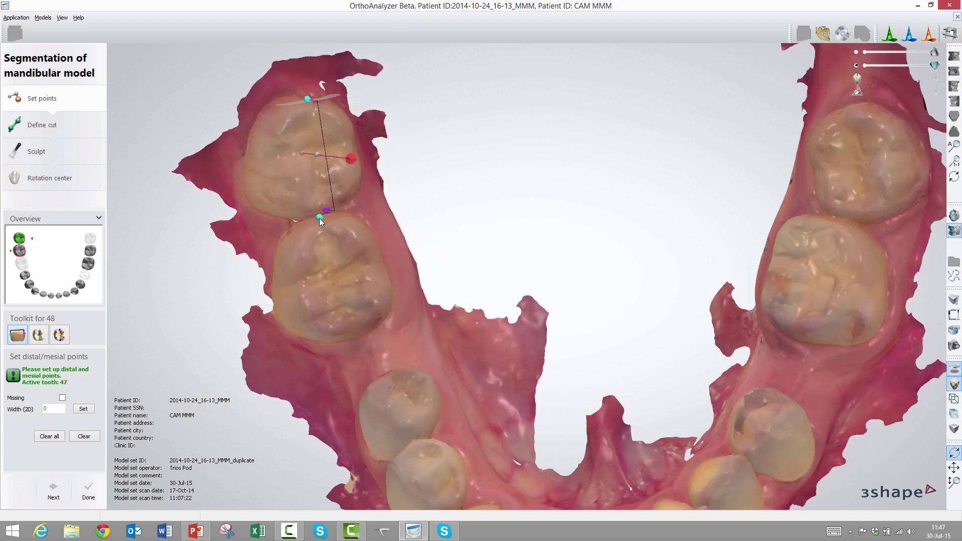
click(351, 330)
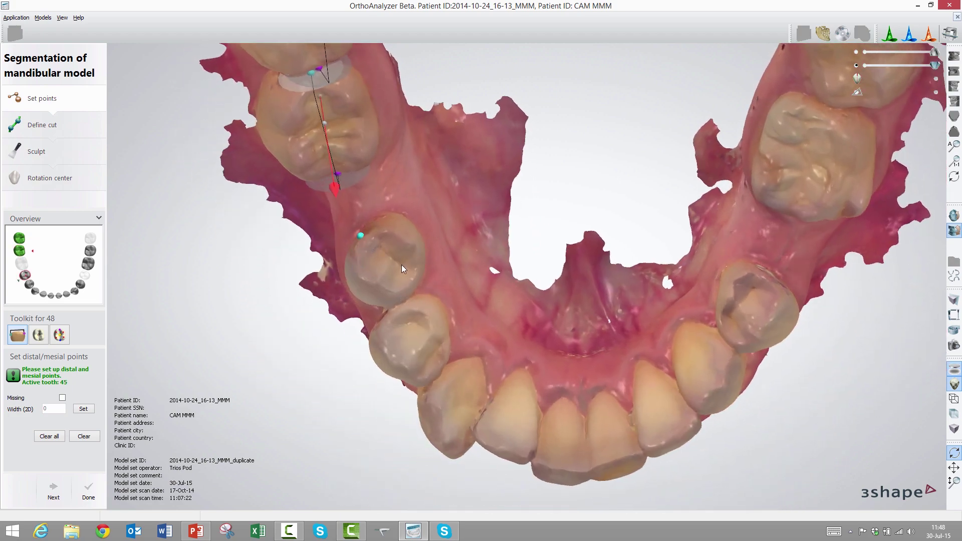
click(420, 275)
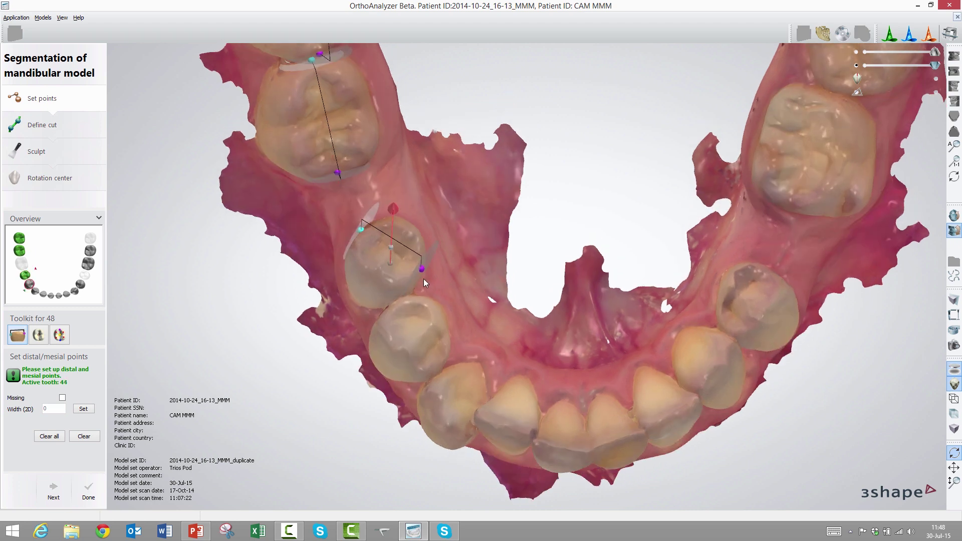
click(384, 308)
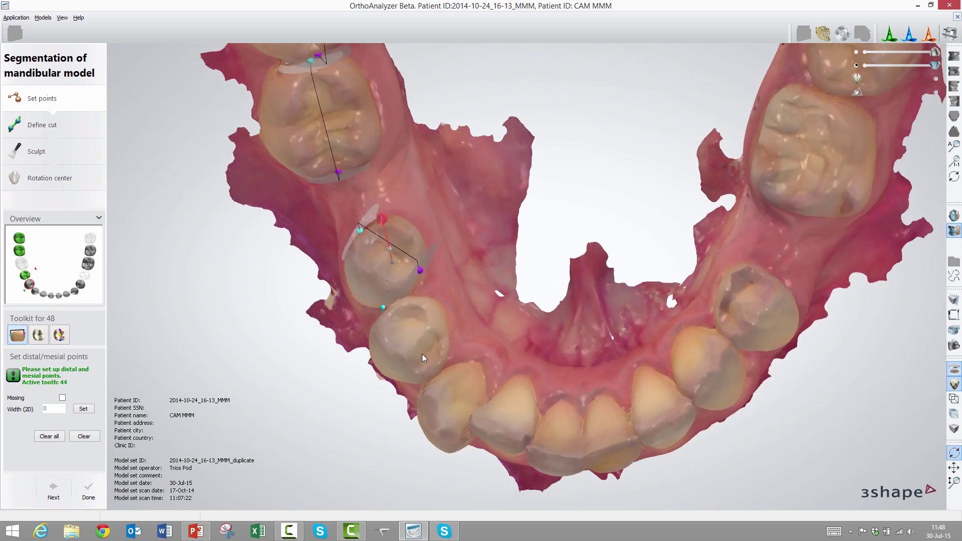
click(444, 358)
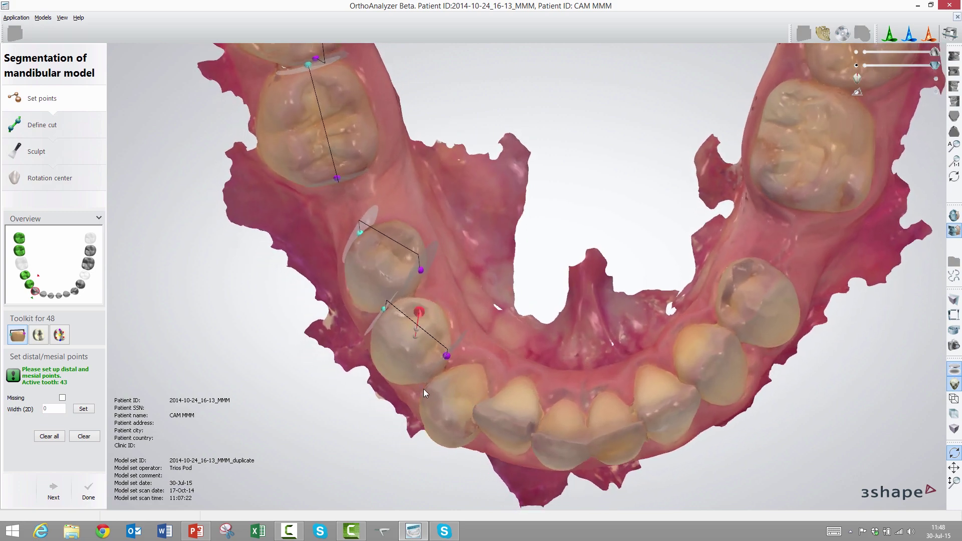
Set the distal and mesial points on front teeth 43, 42, 41 and 31.
click(469, 434)
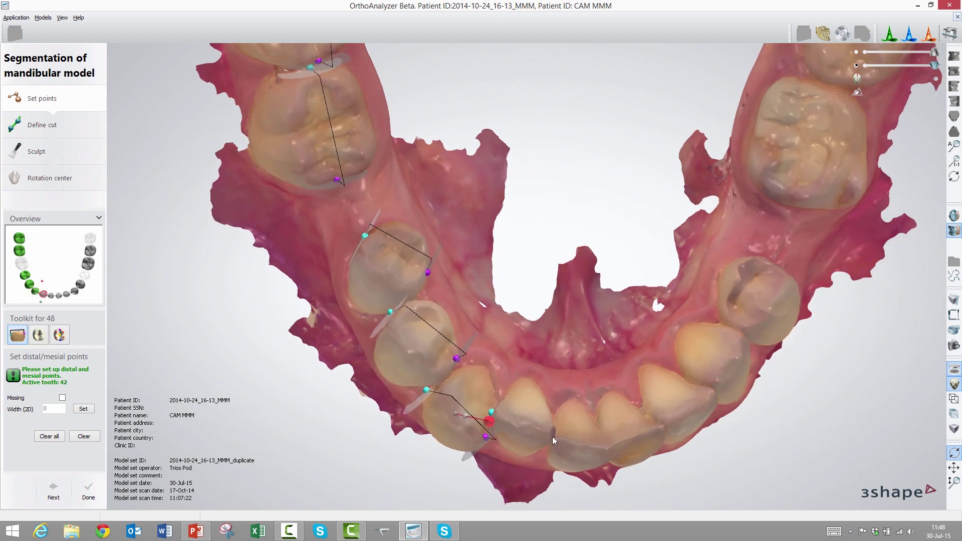
click(553, 431)
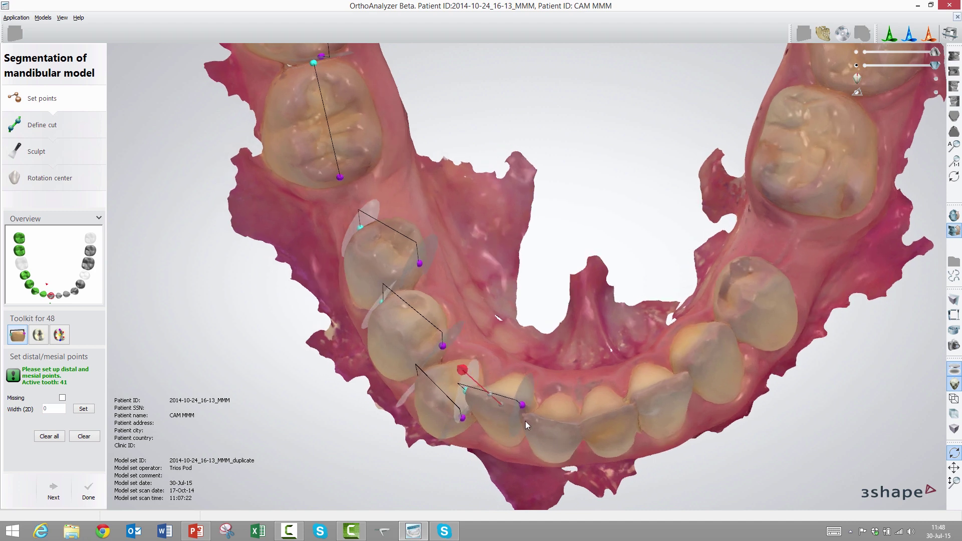
click(578, 429)
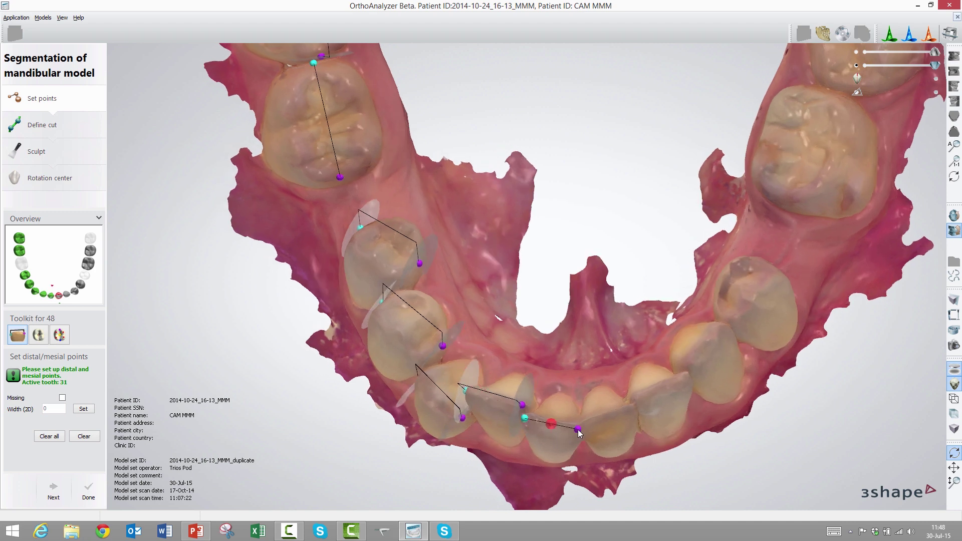
click(633, 411)
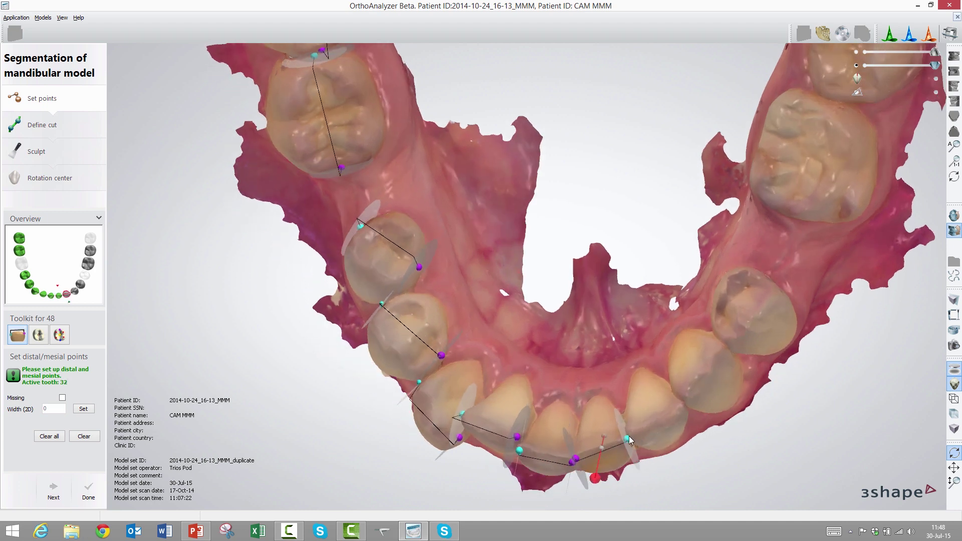
Set the mesial and distal points on teeth 32, 33, 34, 36 and 37.
click(682, 408)
click(730, 354)
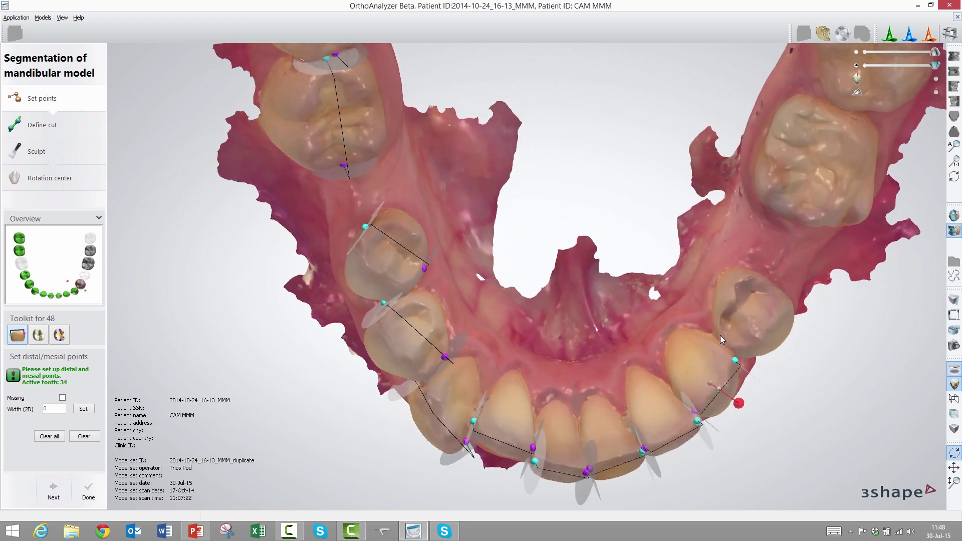
click(765, 286)
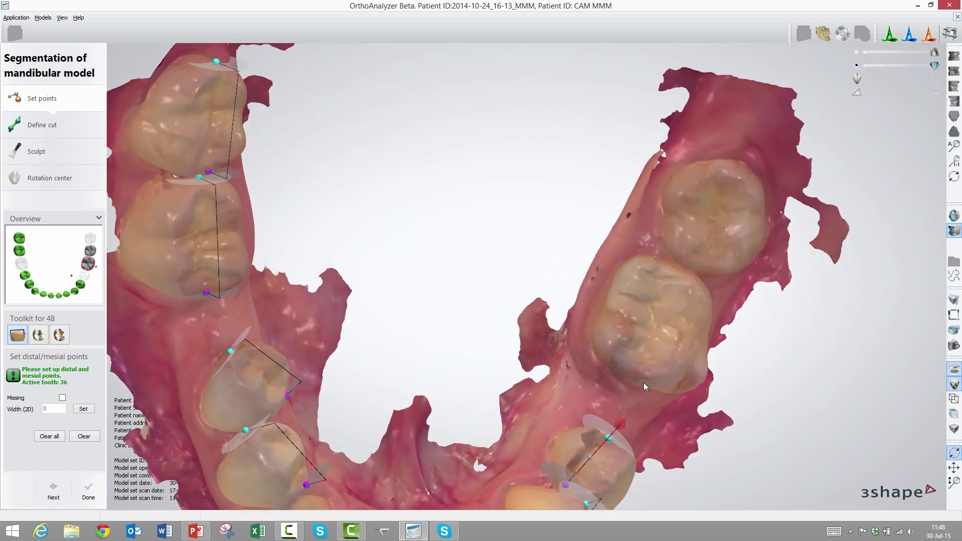
click(664, 270)
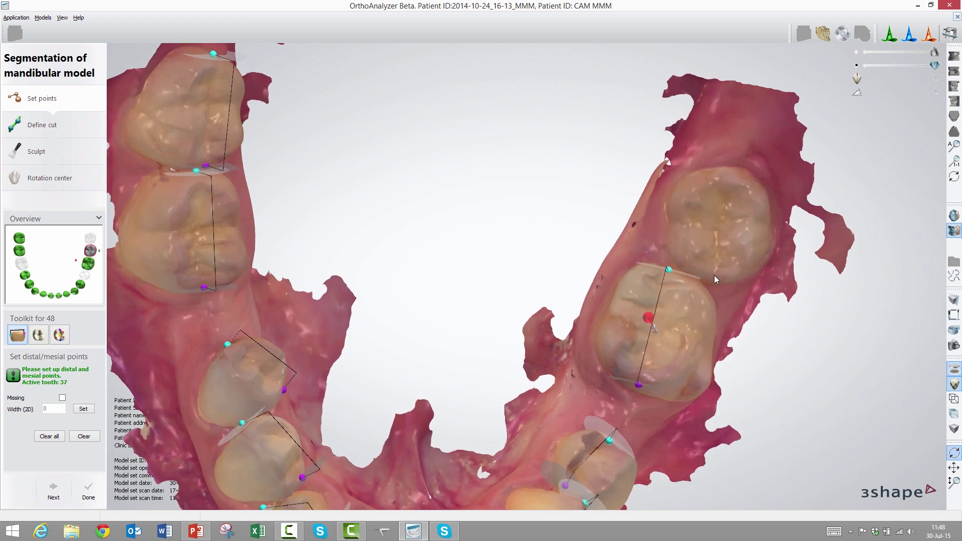
click(715, 174)
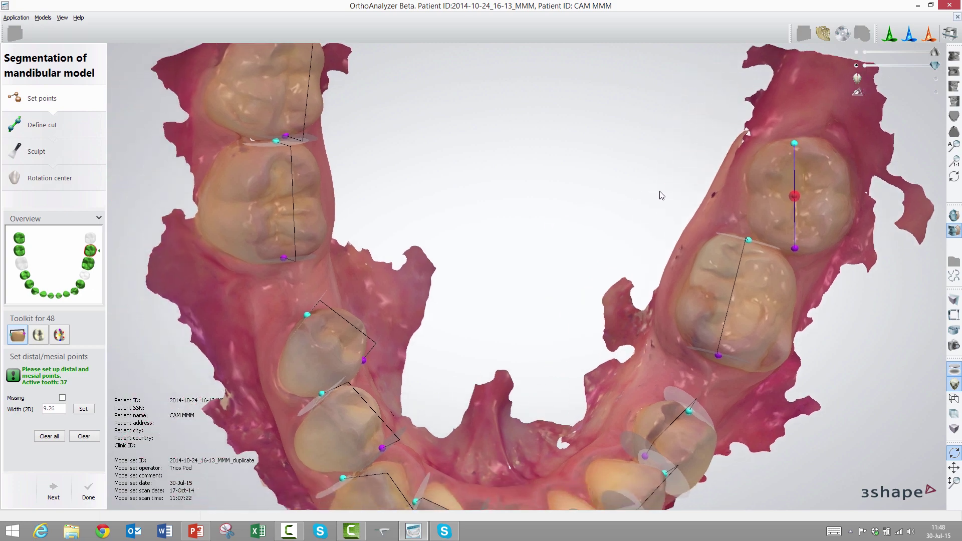
Fine-tune the position of the distal point on tooth 37.
right_drag(662, 195, 646, 227)
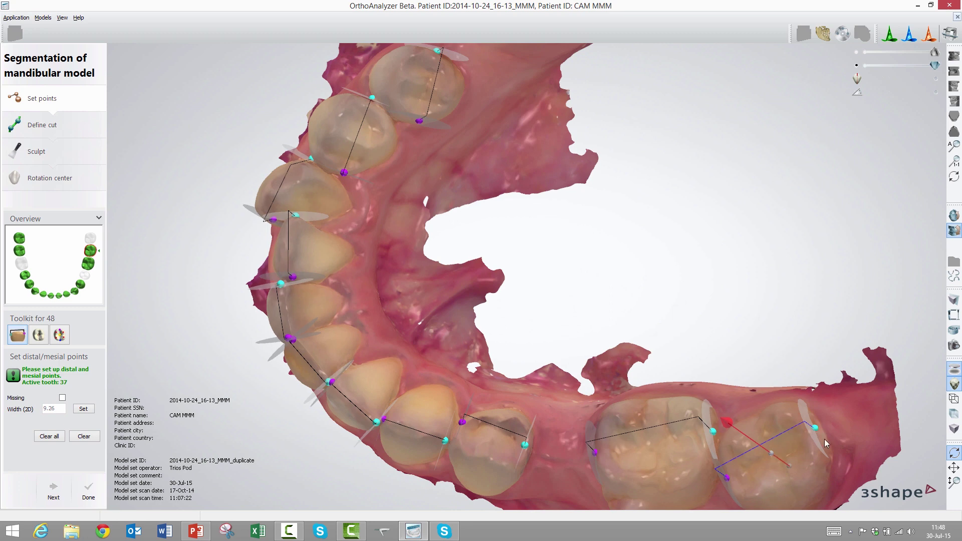
drag(816, 426, 815, 425)
ctrl+right_drag(788, 434, 707, 292)
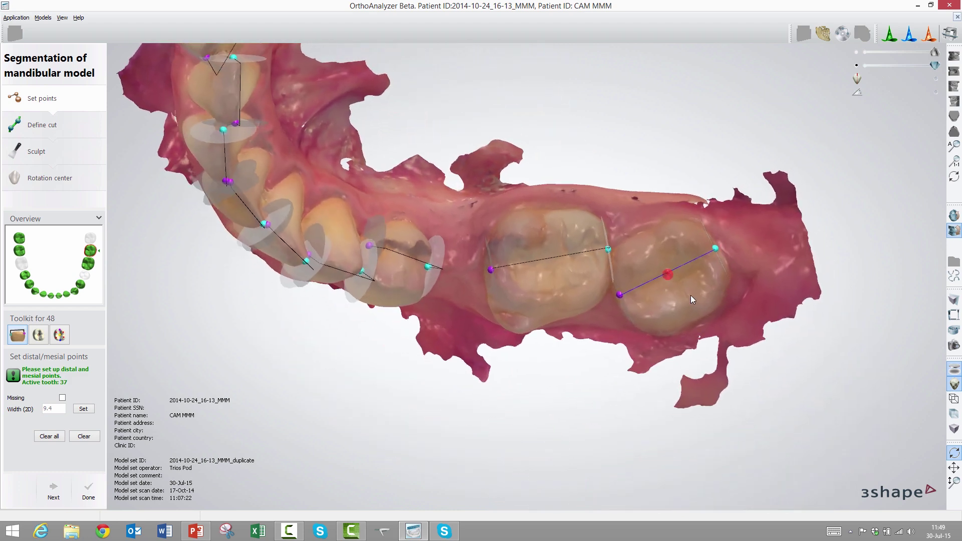
Set the long axis of tooth 37 along an occlusal viewing direction.
click(38, 336)
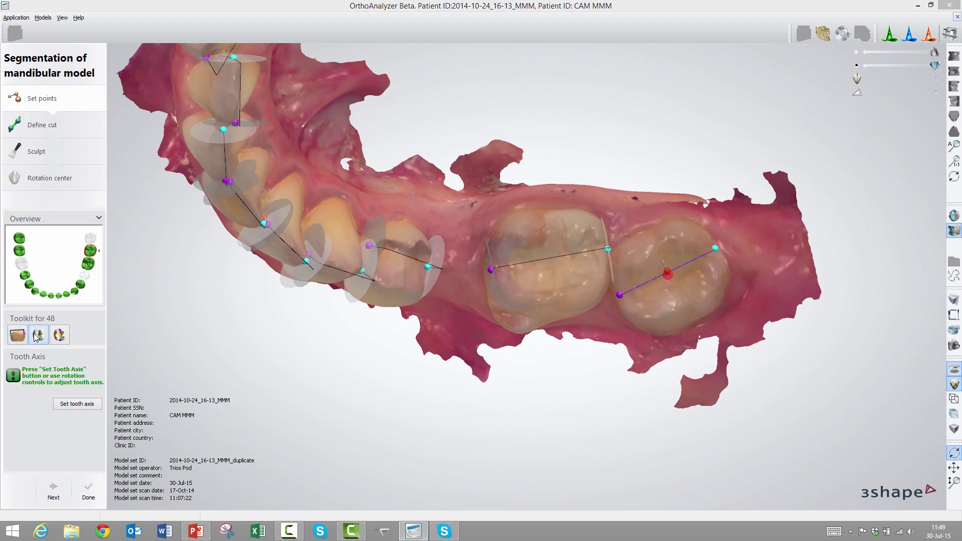
right_drag(675, 297, 678, 296)
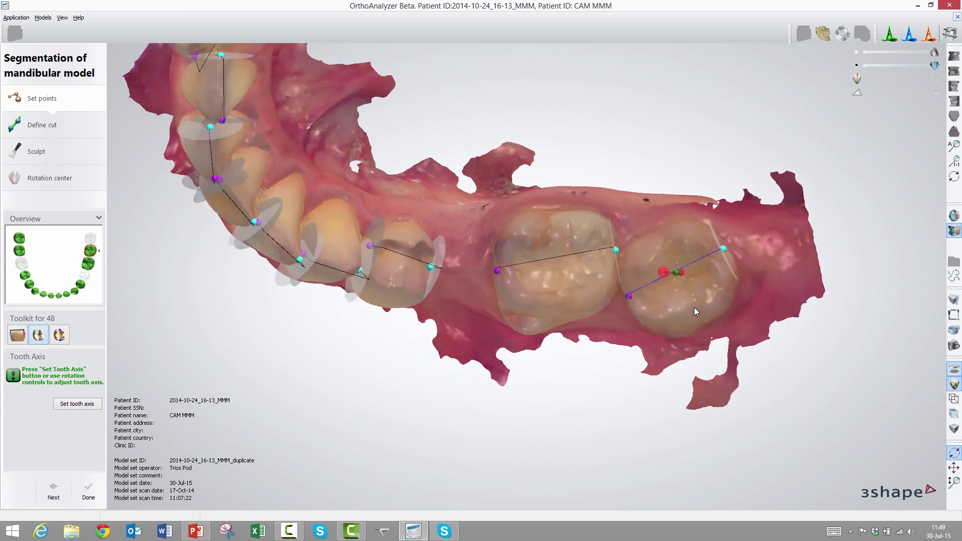
click(78, 404)
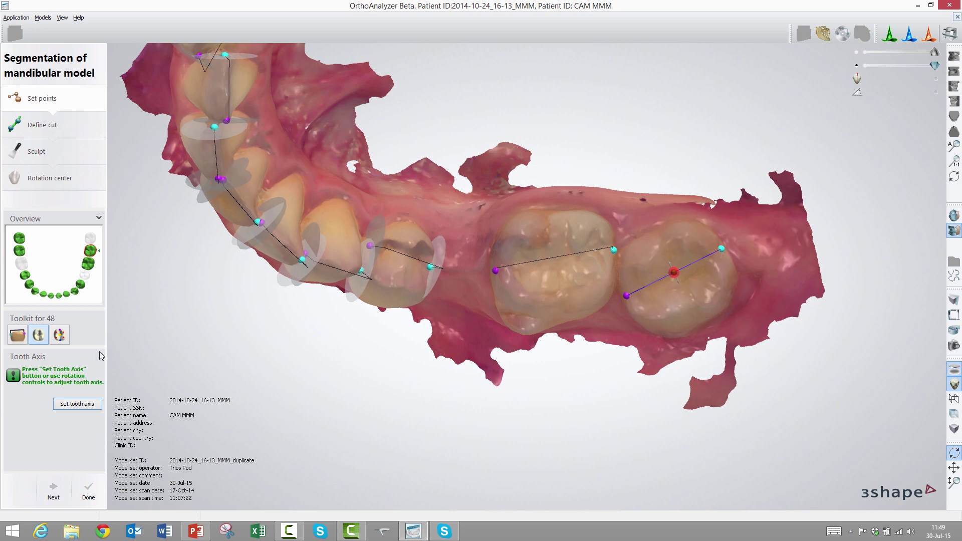
Return to distal/mesial point editing and shift the mesial point of tooth 37 slightly toward tooth 36.
click(20, 340)
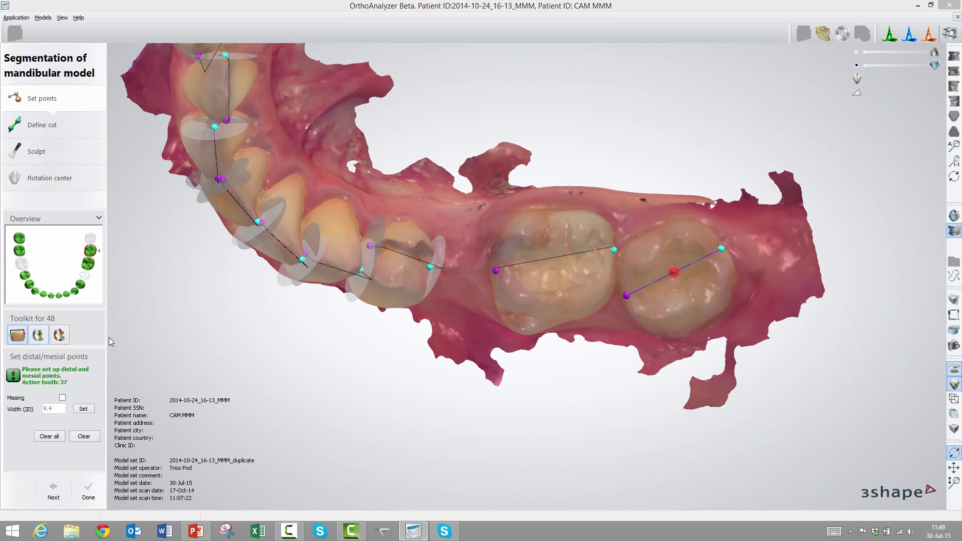
click(626, 296)
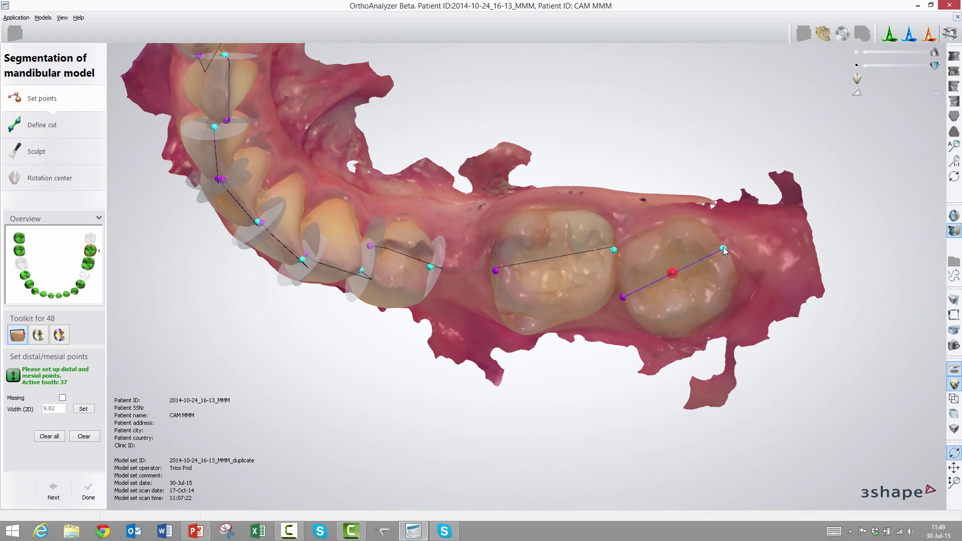
mouse_move(715, 293)
right_down()
mouse_move(698, 299)
mouse_move(691, 288)
mouse_move(698, 298)
right_up()
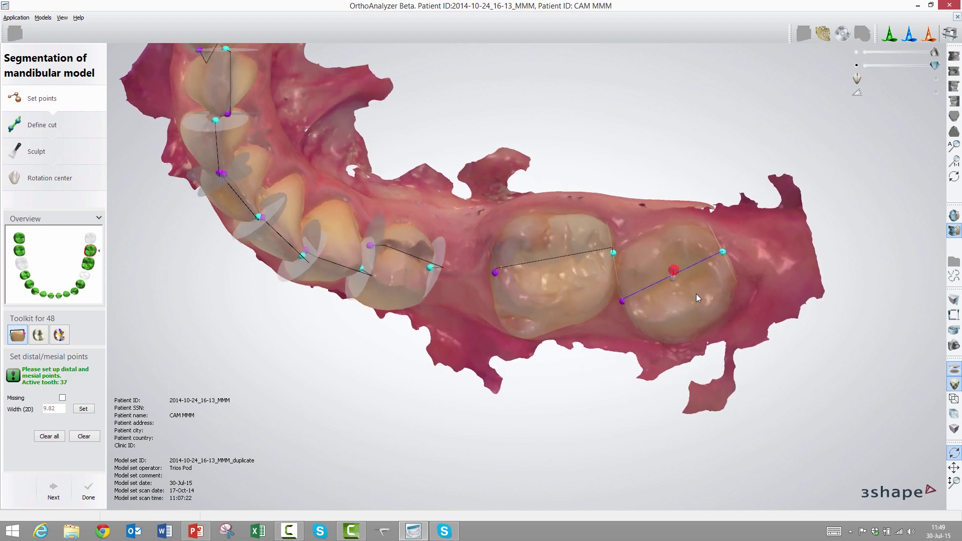
Clear all ABO landmarks and place the mesio-palatal and disto-palatal cusp tips on the rearmost molar.
click(60, 339)
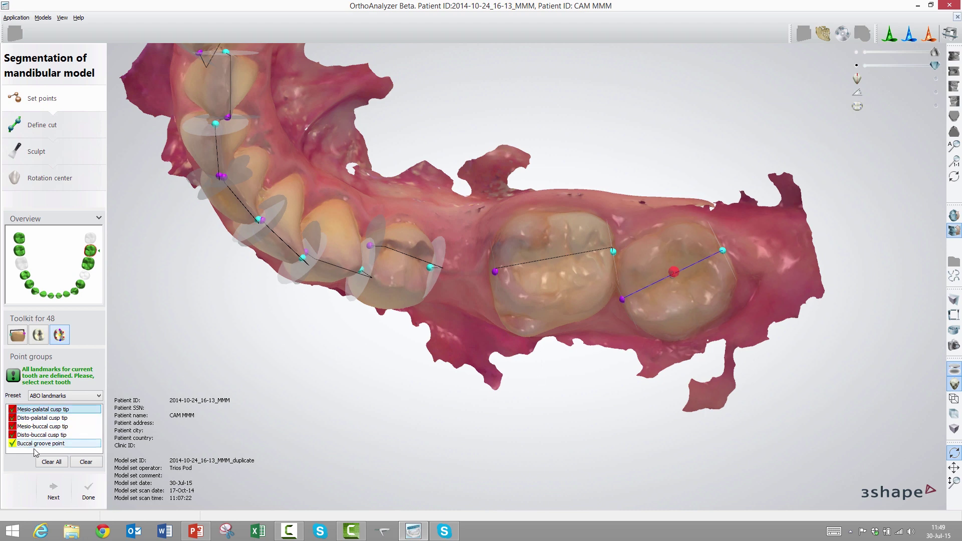
click(51, 461)
click(16, 410)
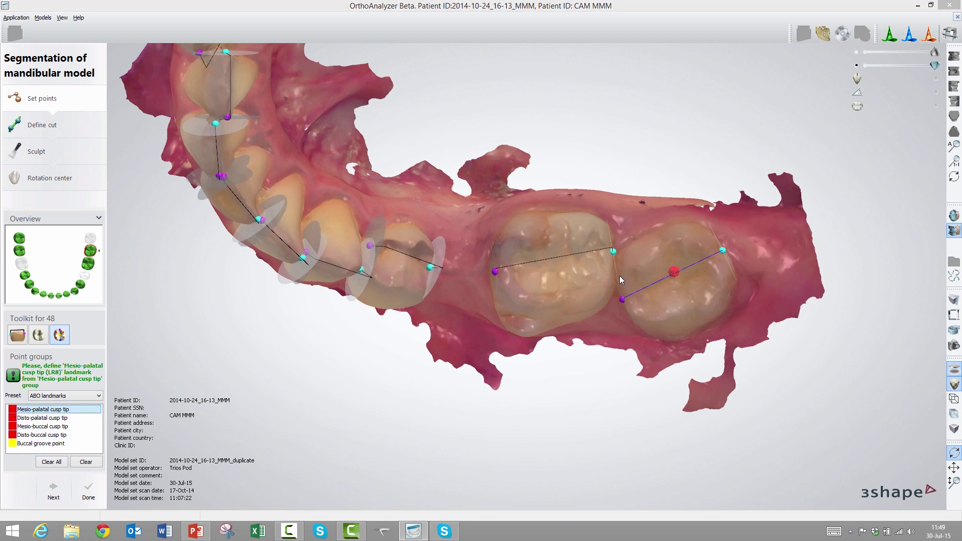
click(638, 265)
click(34, 418)
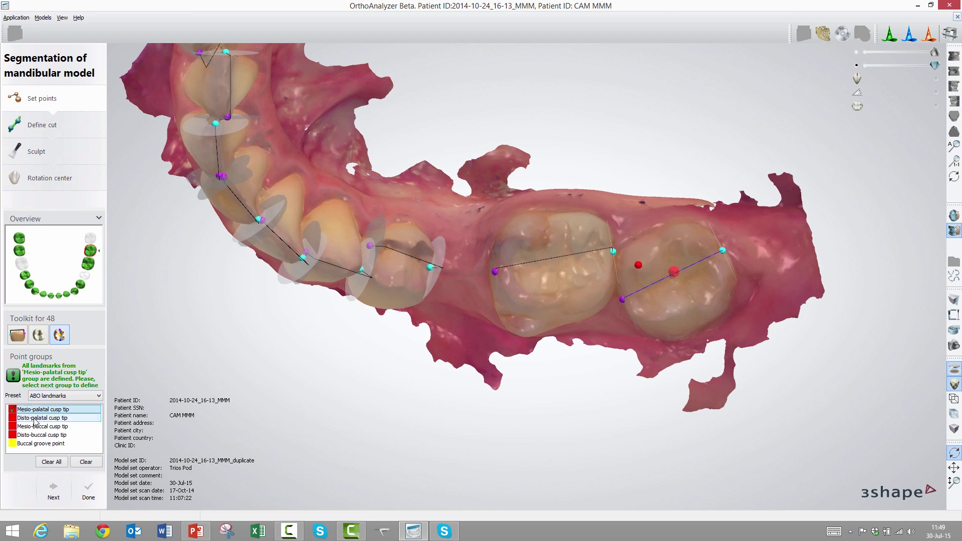
click(688, 242)
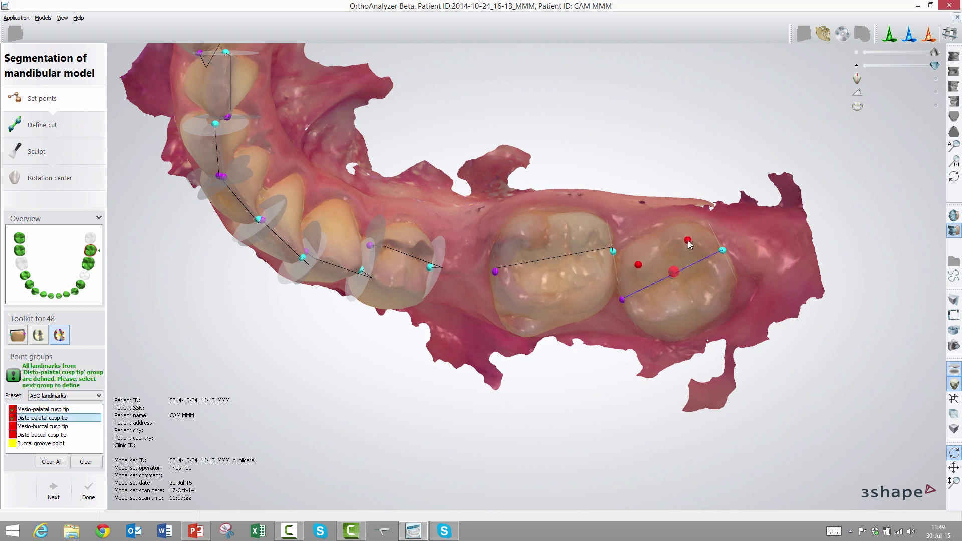
Place the mesio-buccal cusp tip, disto-buccal cusp tip and buccal groove point on the rearmost molar.
click(35, 426)
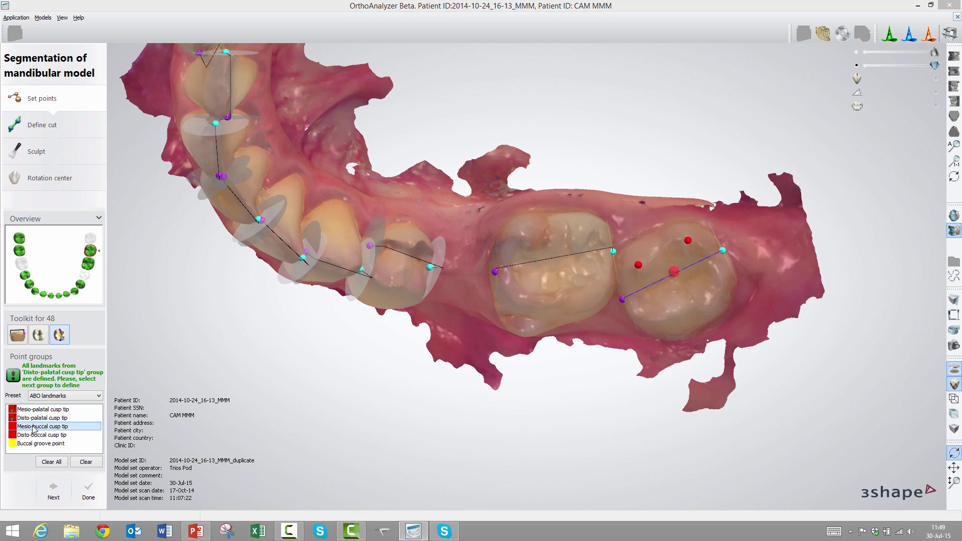
click(651, 315)
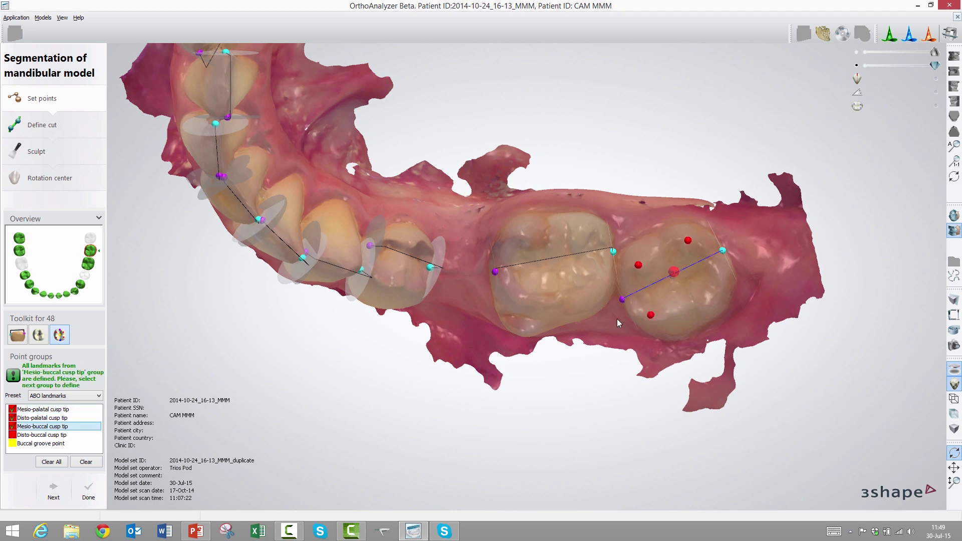
click(52, 435)
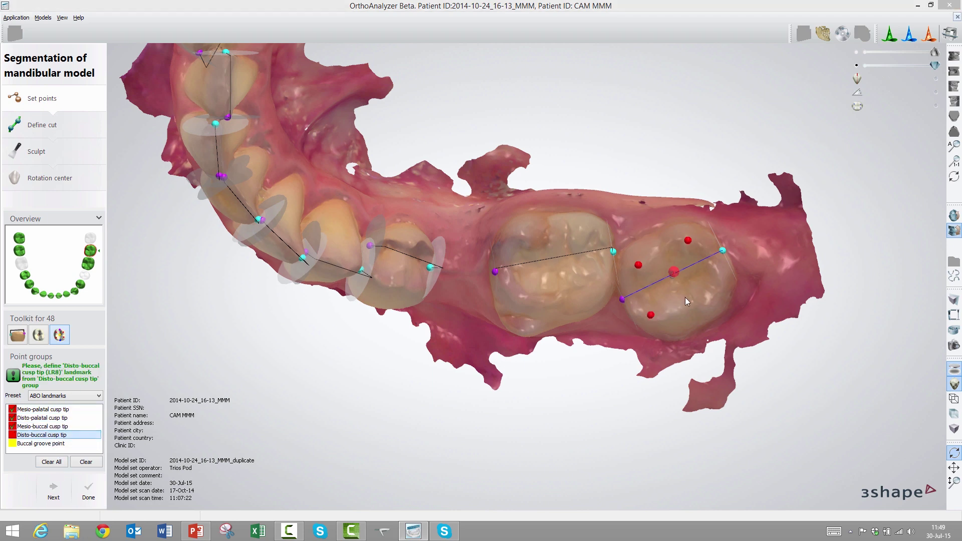
click(715, 275)
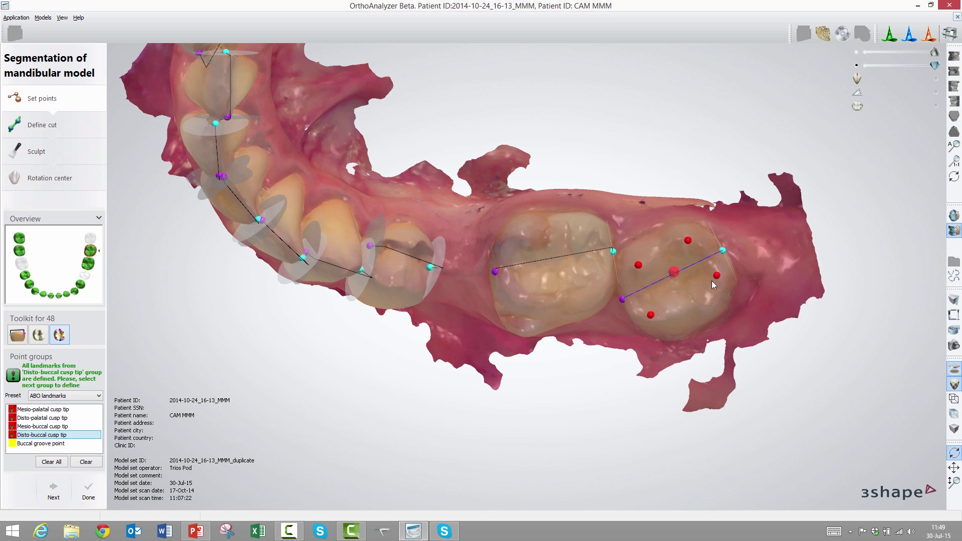
click(59, 444)
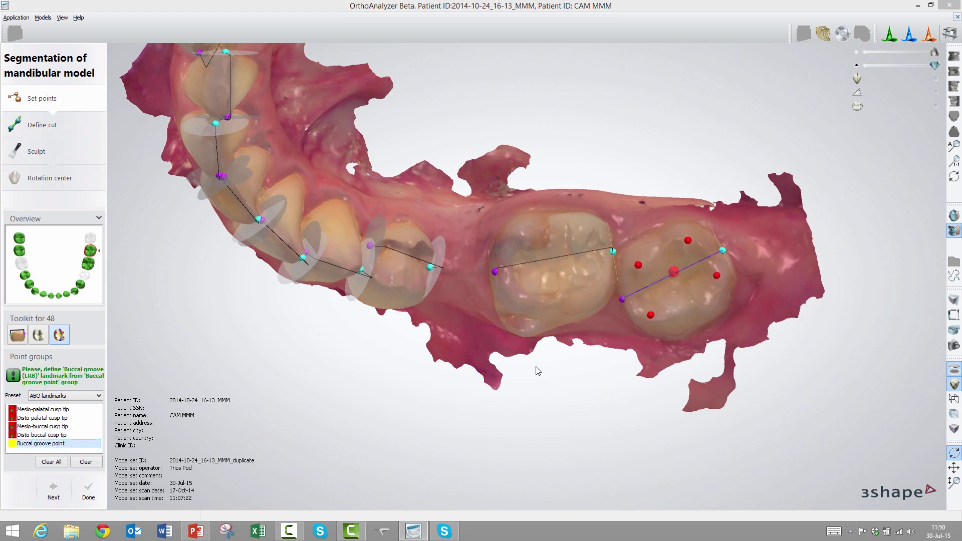
click(672, 279)
mouse_move(692, 302)
right_down()
mouse_move(687, 264)
mouse_move(674, 263)
mouse_move(706, 274)
mouse_move(702, 308)
mouse_move(699, 296)
right_up()
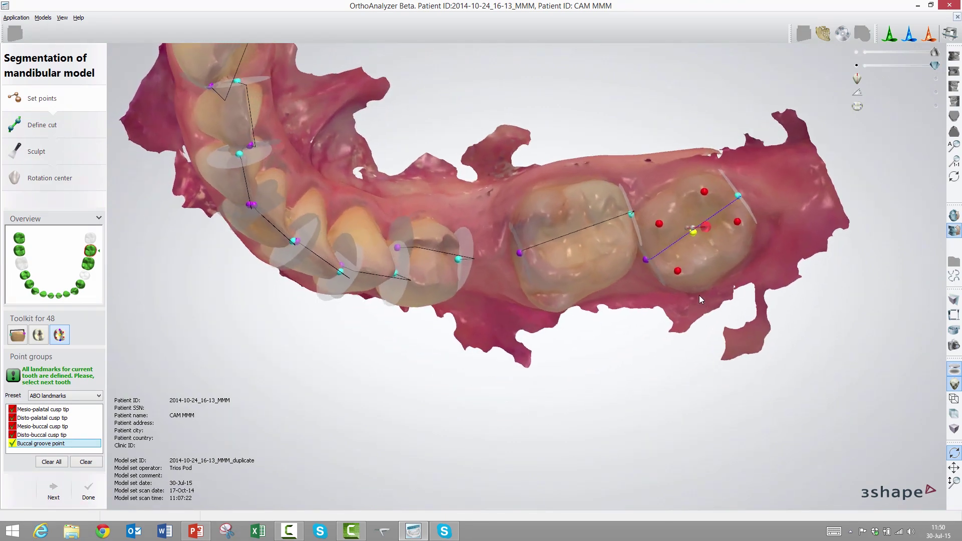
Return to distal/mesial point editing and examine the points of teeth 36 and 33 from the buccal and occlusal sides.
right_drag(286, 324, 291, 270)
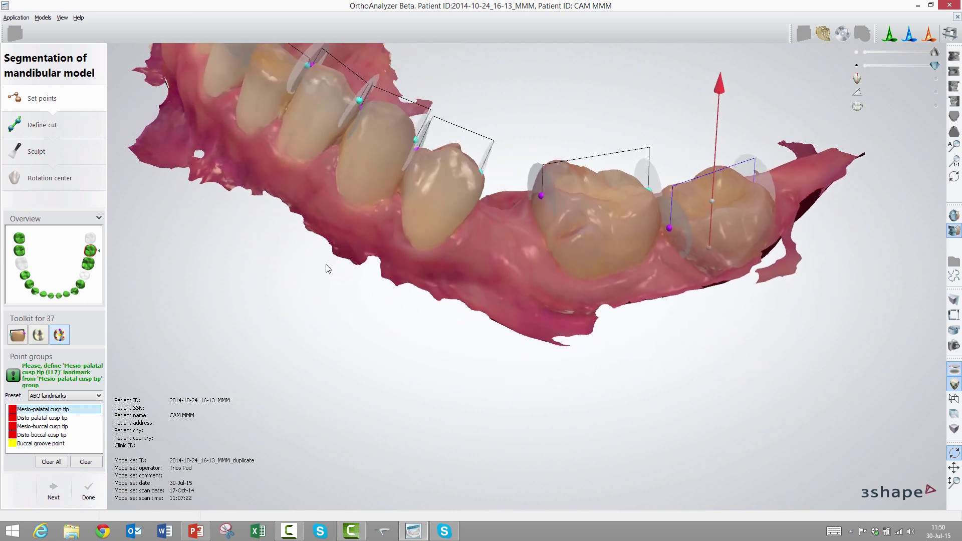
click(88, 264)
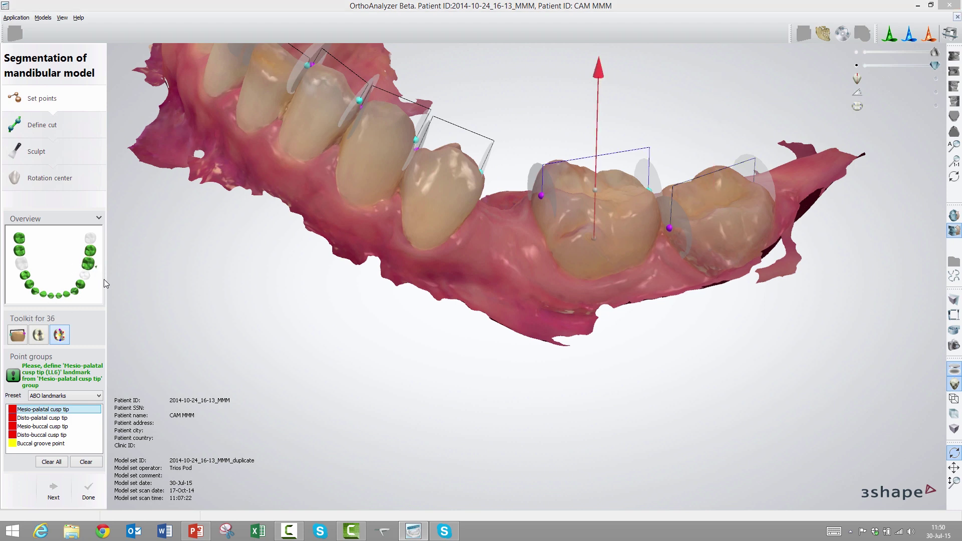
click(20, 336)
right_drag(513, 313, 488, 299)
right_drag(345, 188, 432, 246)
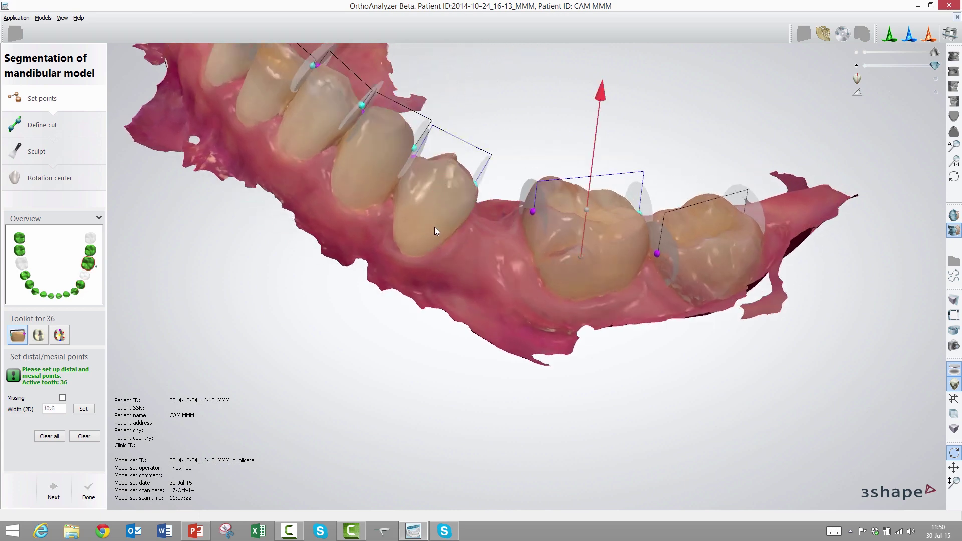
key(Left)
key(Left)
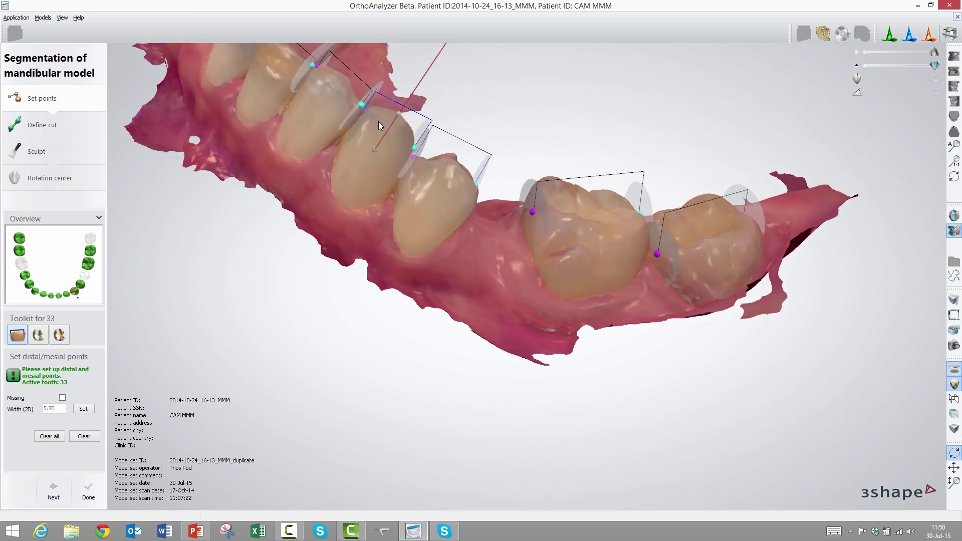
click(414, 147)
scroll(357, 205, down, 4)
right_drag(357, 207, 325, 239)
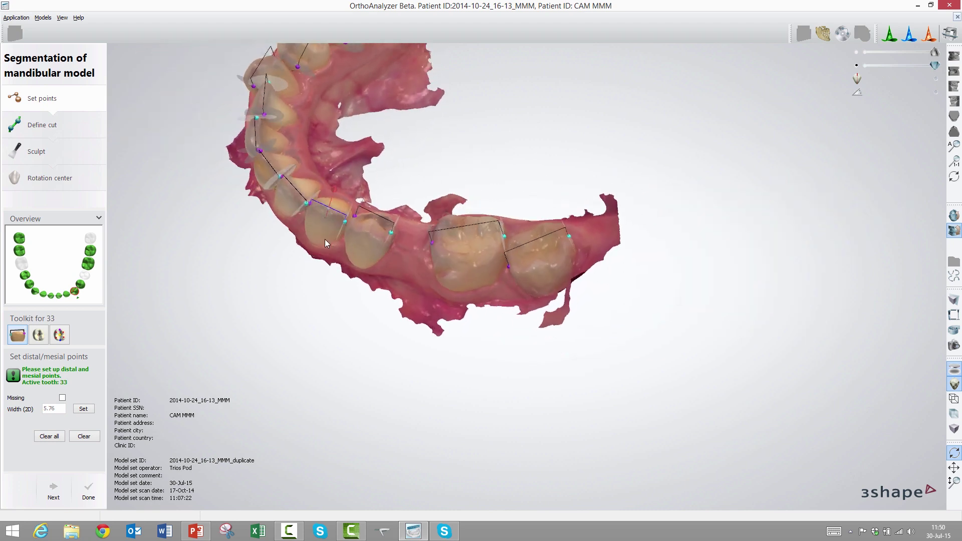
Adjust the long axis of tooth 33 with its rotation control from a buccal view.
click(38, 334)
right_drag(354, 251, 378, 252)
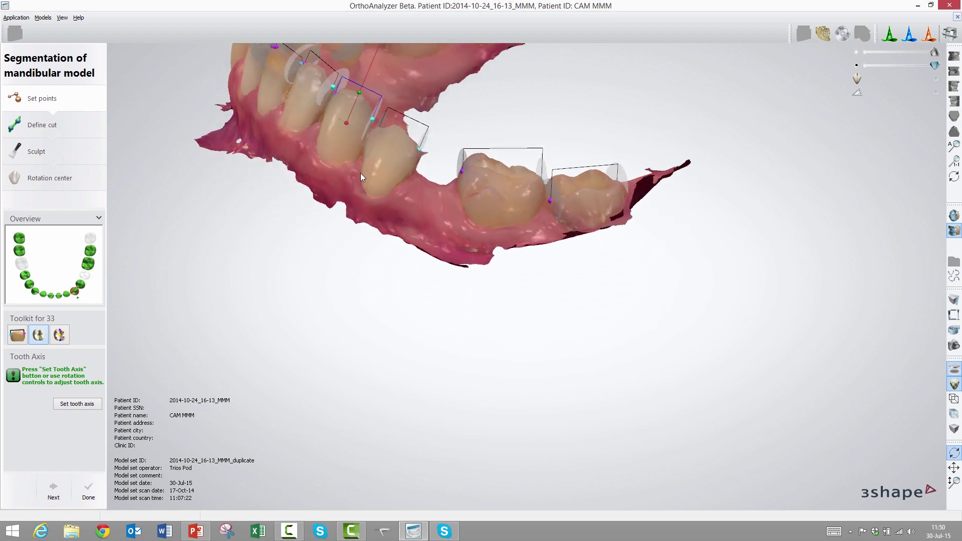
right_drag(350, 163, 483, 455)
scroll(483, 459, up, 3)
mouse_move(385, 192)
mouse_down()
mouse_move(369, 181)
mouse_move(392, 198)
mouse_move(378, 196)
mouse_up()
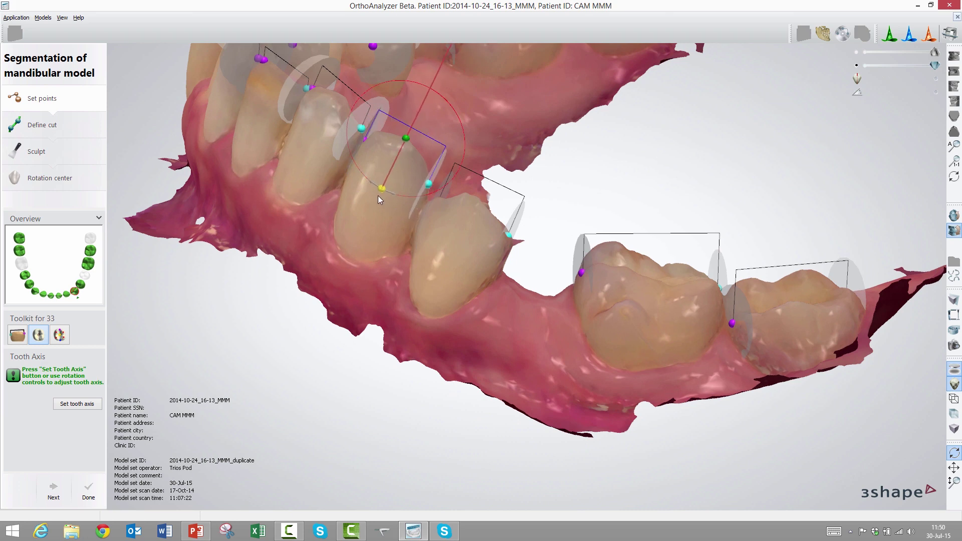
Fine-tune the long axis of tooth 34 and make tooth 32 the active tooth.
click(418, 241)
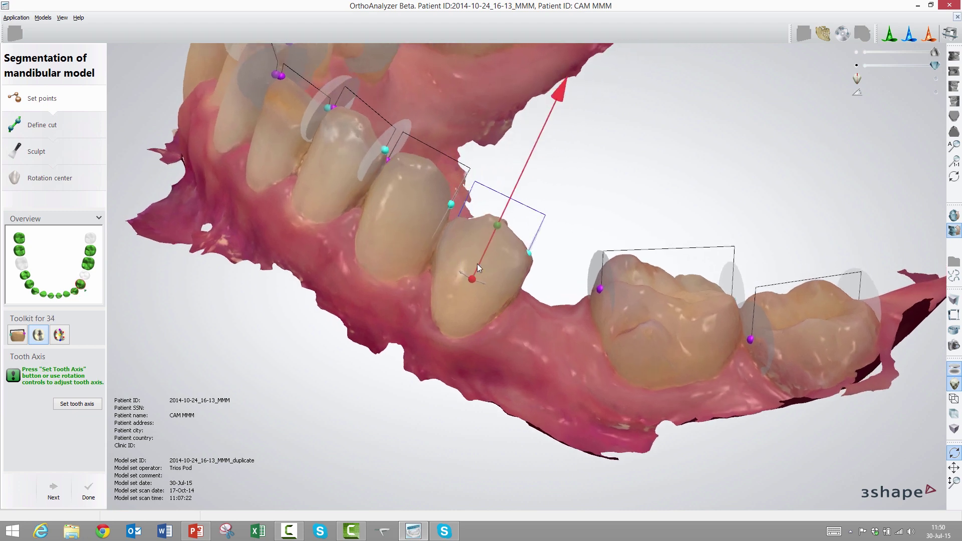
drag(470, 277, 468, 275)
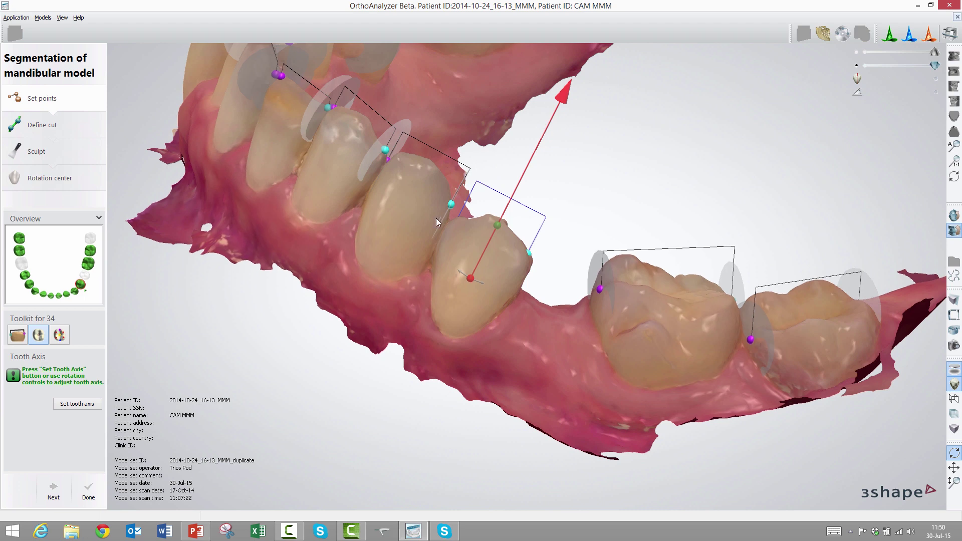
click(330, 177)
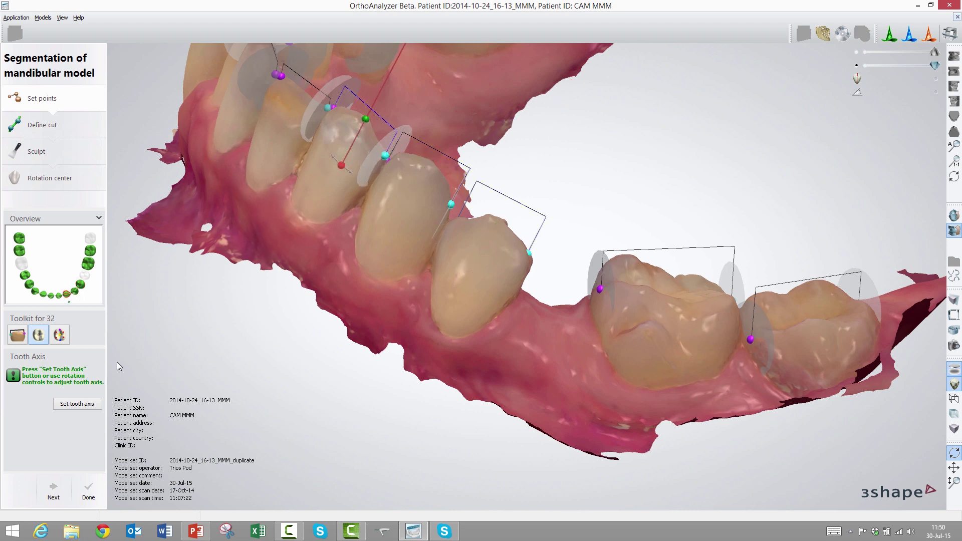
Proceed to Define cut and extend the lowest part of tooth 32's cut spline to the lingual gum margin.
click(51, 494)
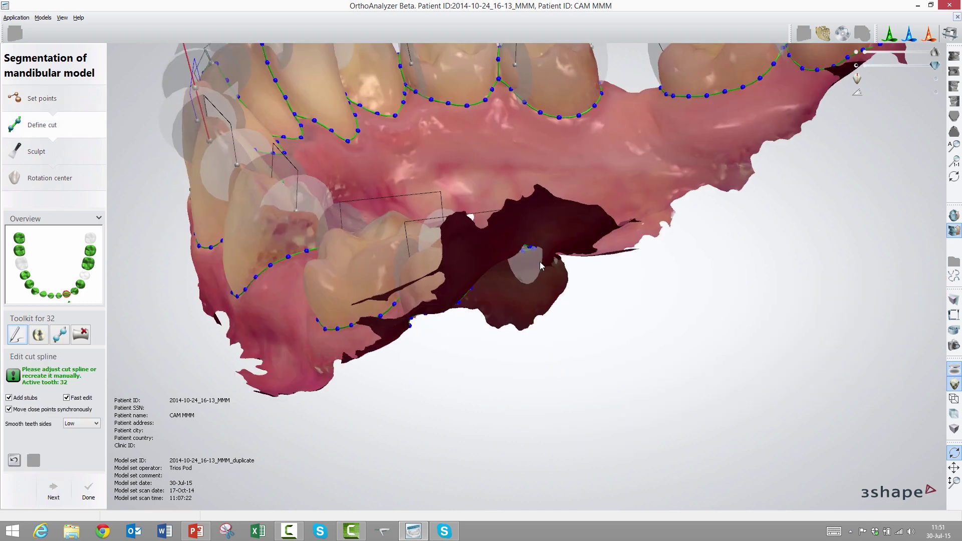
middle_drag(531, 173, 552, 329)
right_drag(552, 329, 544, 376)
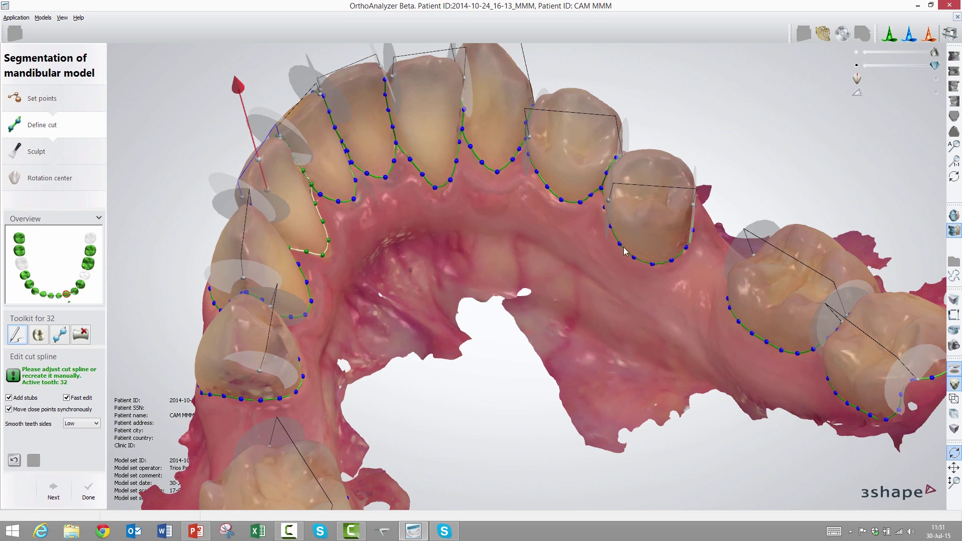
right_drag(515, 205, 554, 215)
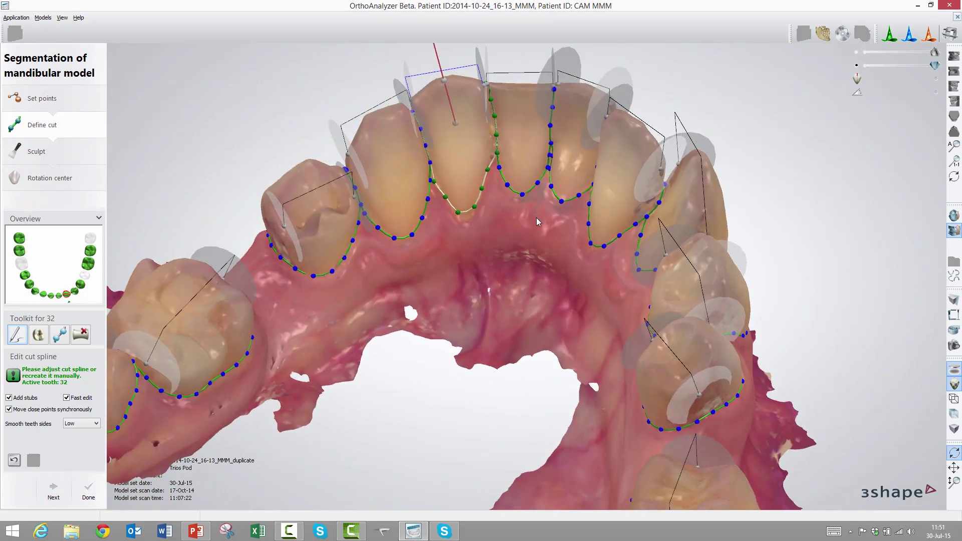
scroll(511, 234, up, 5)
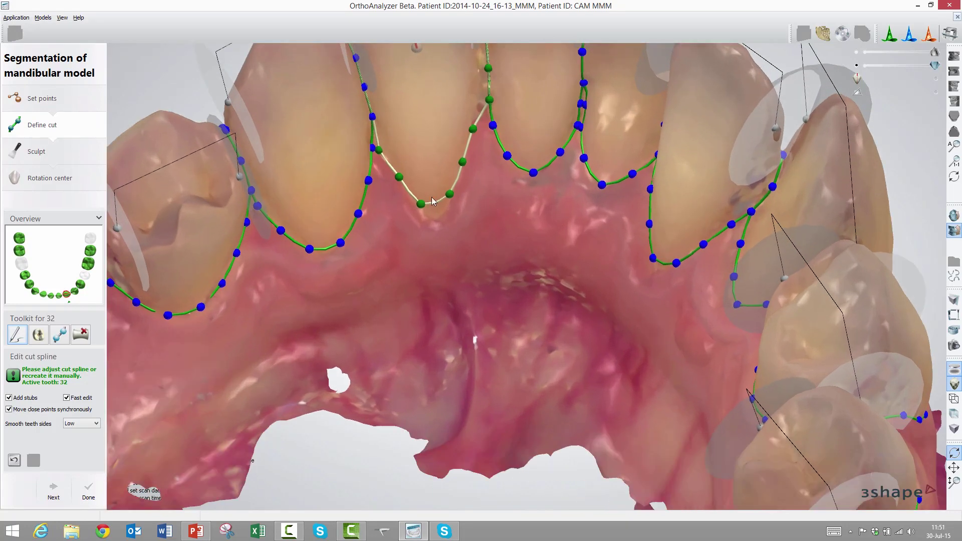
click(423, 202)
mouse_move(425, 201)
mouse_down()
mouse_move(433, 220)
mouse_move(450, 200)
mouse_move(427, 214)
mouse_up()
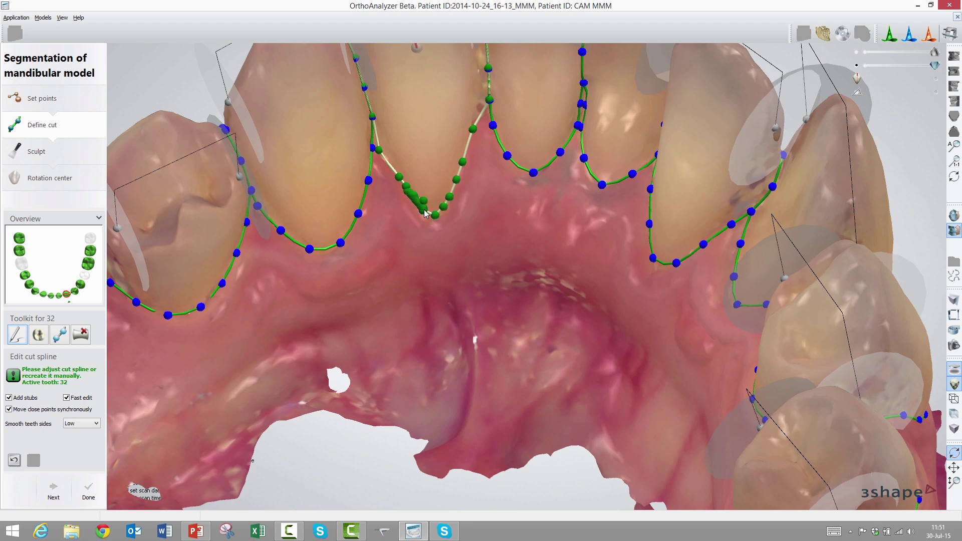
Turn off Fast edit and move individual points of tooth 32's cut spline onto both sides of its lingual gum margin.
click(67, 398)
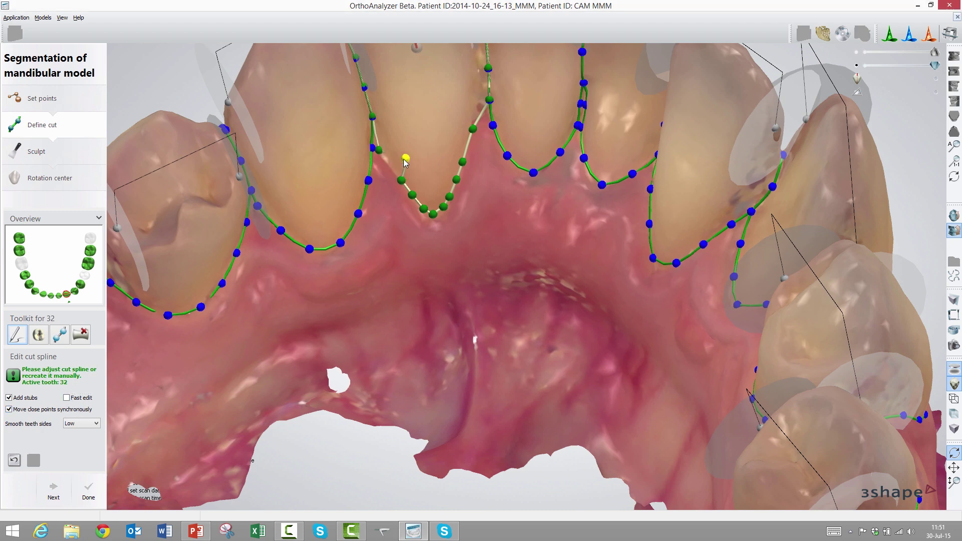
drag(387, 158, 376, 142)
mouse_move(474, 130)
mouse_down()
mouse_move(474, 107)
mouse_move(475, 122)
mouse_up()
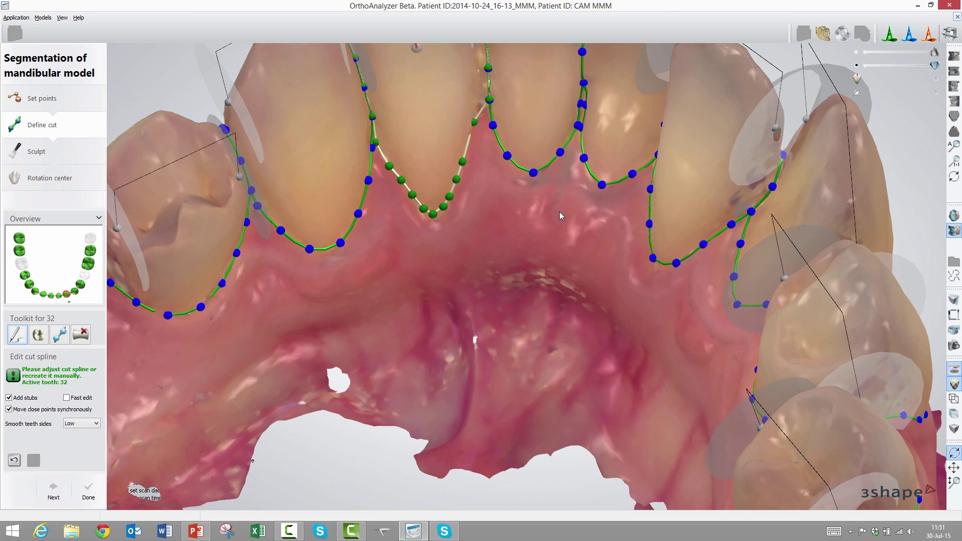
scroll(559, 215, down, 5)
right_drag(560, 215, 189, 382)
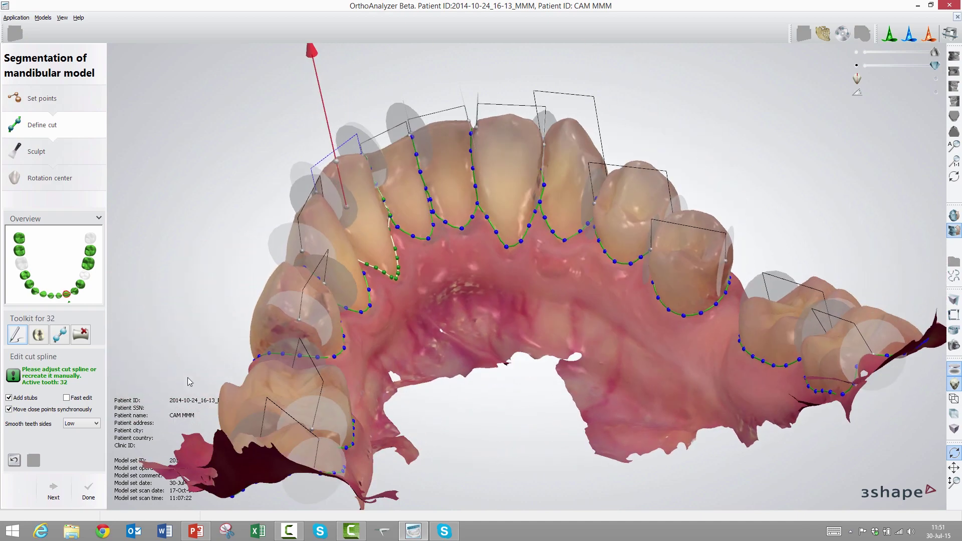
Proceed to Sculpt and isolate tooth 32 by hiding the gingiva and the other teeth.
click(53, 499)
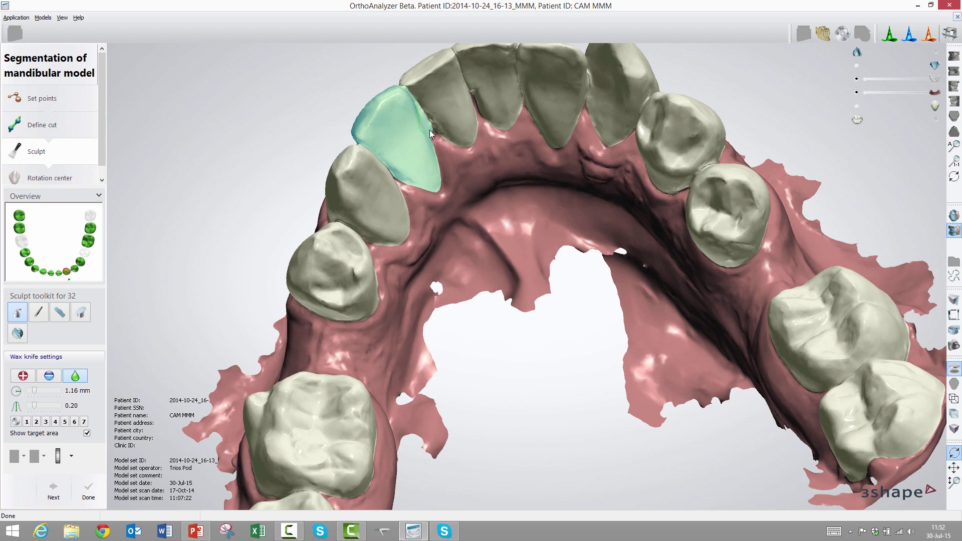
click(855, 92)
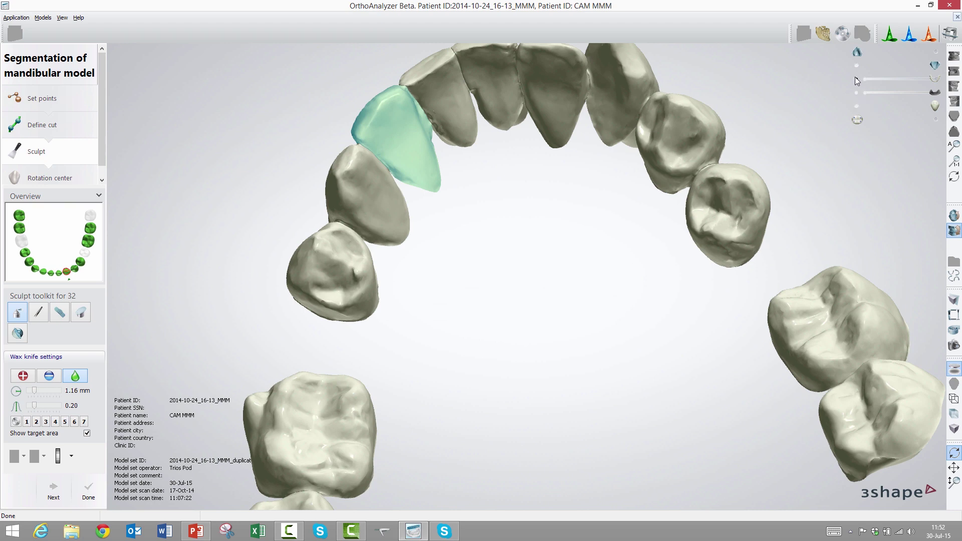
click(856, 79)
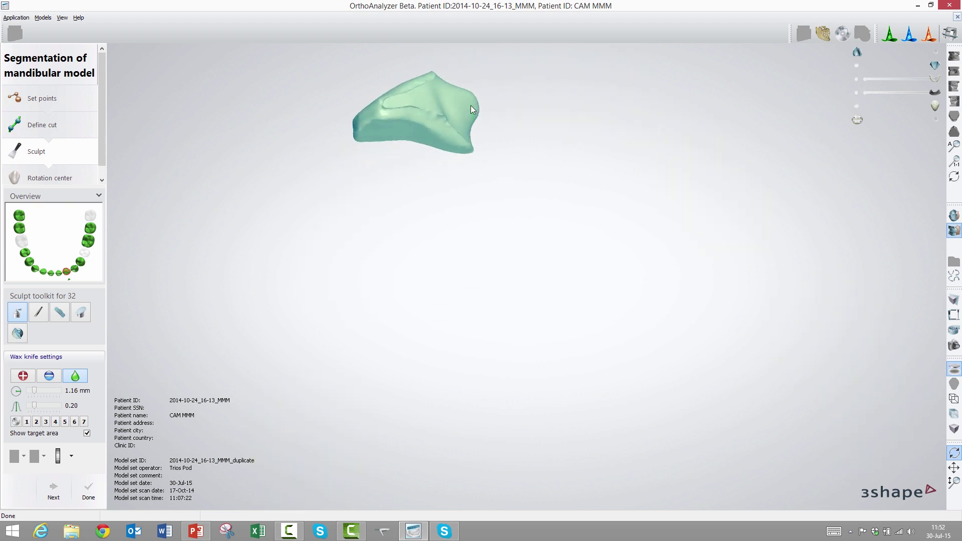
middle_drag(441, 107, 453, 210)
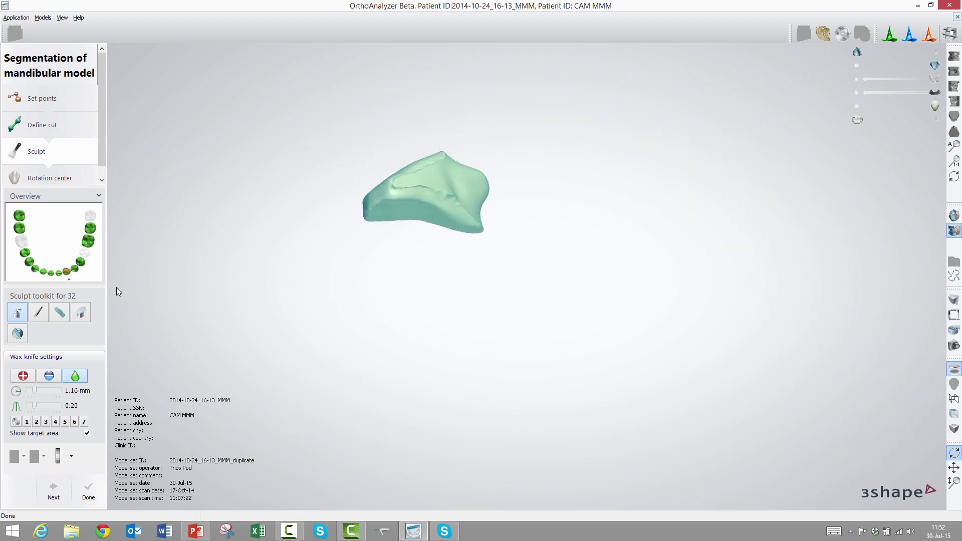
Set the wax knife to 2.12 mm and 0.40 and smooth the uneven side surface of tooth 32.
click(48, 407)
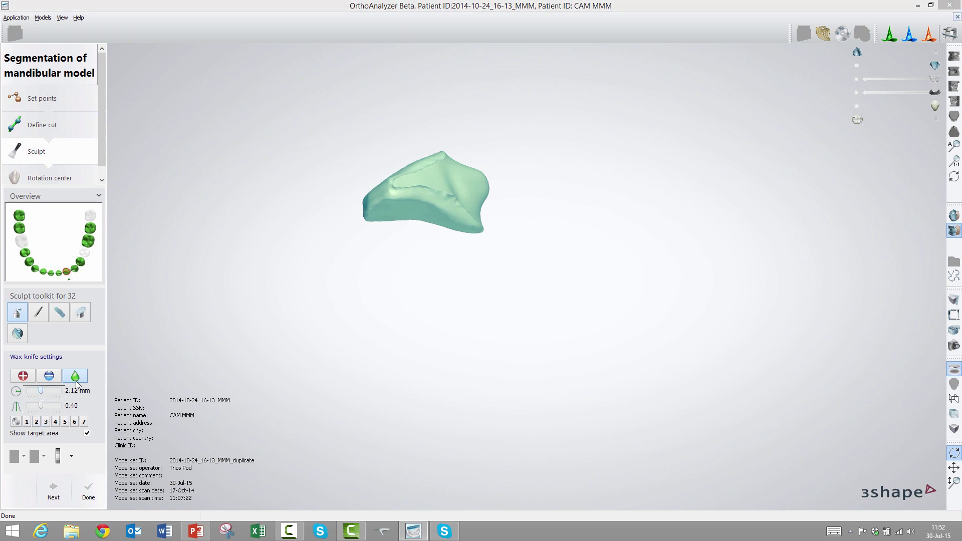
click(429, 172)
mouse_move(443, 180)
right_down()
mouse_move(444, 196)
mouse_move(468, 219)
mouse_move(495, 220)
right_up()
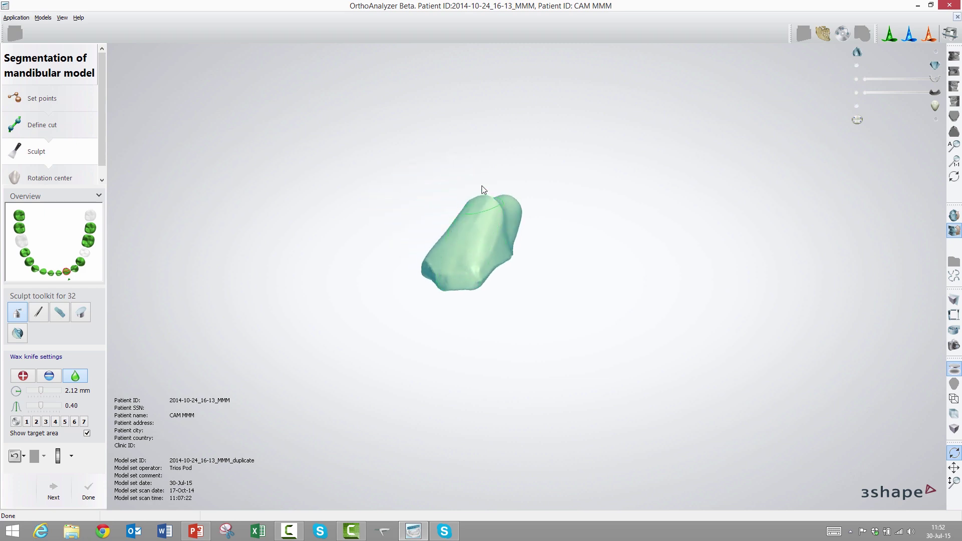
right_drag(476, 238, 433, 194)
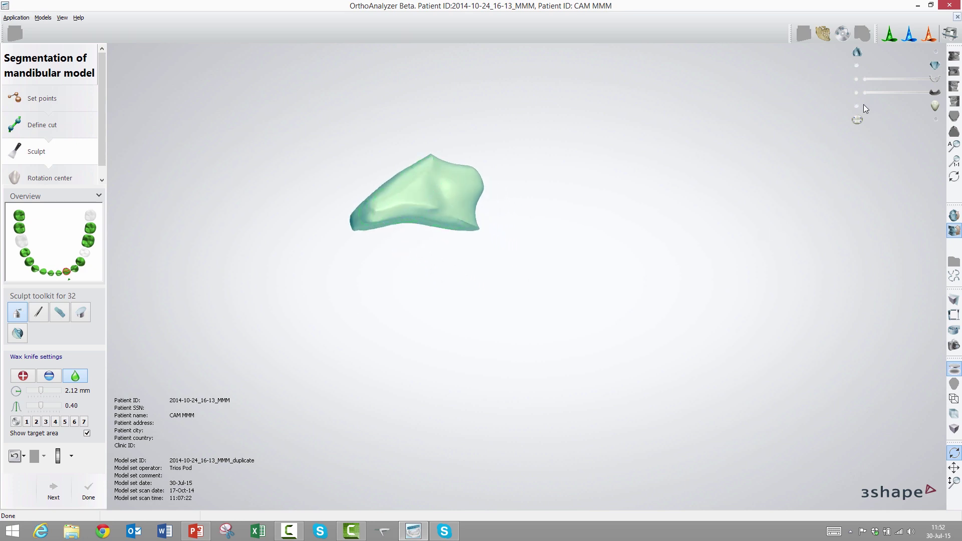
Show the gingiva and the other teeth again beside tooth 32 and proceed to Rotation center.
click(857, 93)
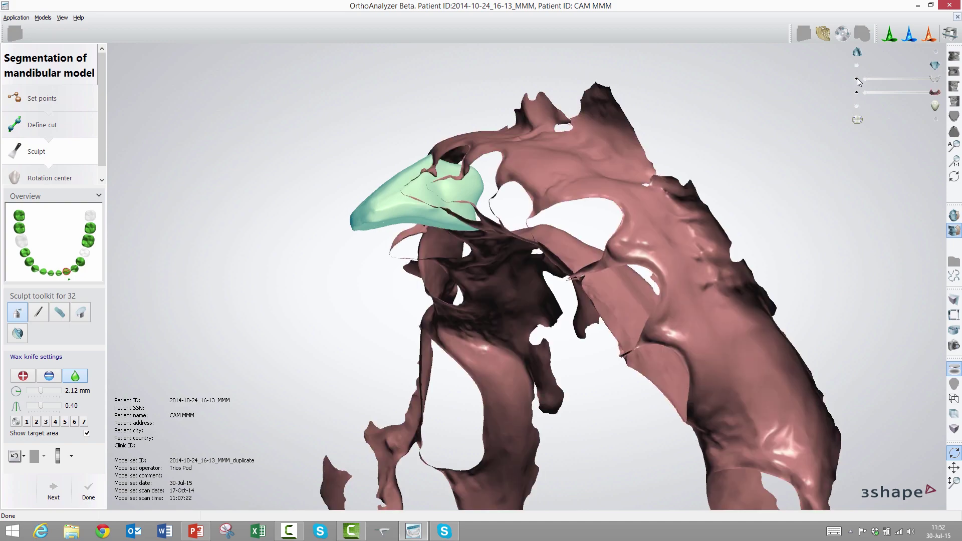
click(856, 79)
right_drag(602, 248, 656, 245)
click(54, 497)
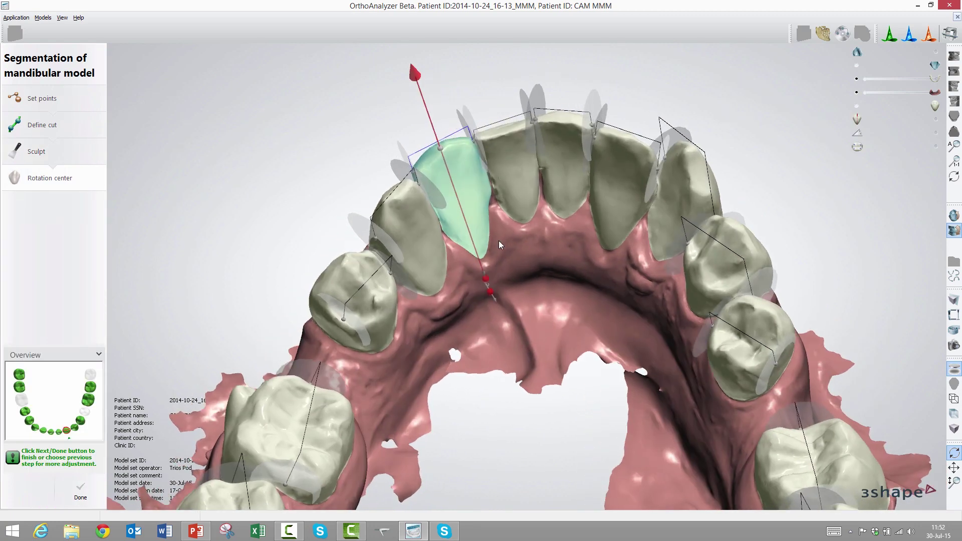
Adjust the long axis of tooth 32 by moving its root-end handles to correct the tilt and rotation center position.
right_drag(498, 239, 486, 188)
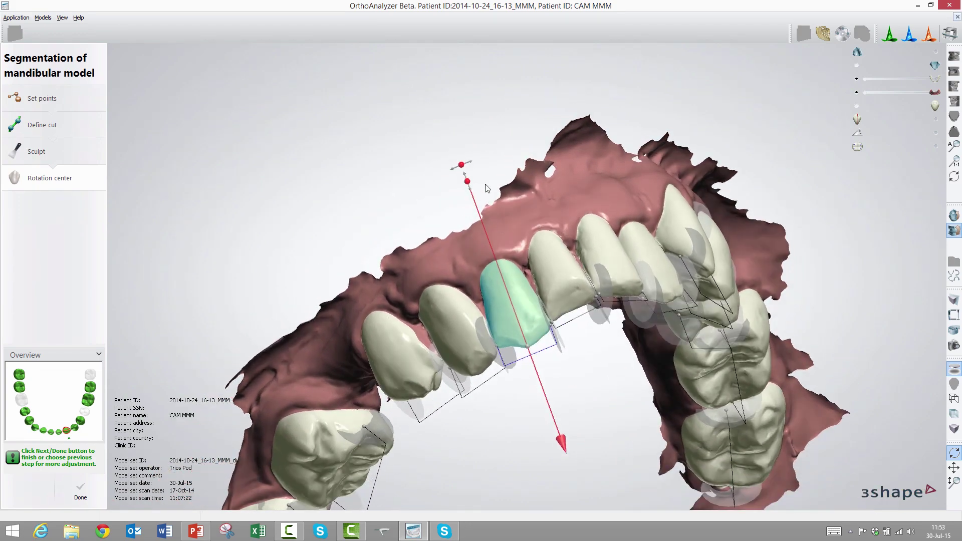
drag(460, 166, 453, 170)
right_drag(482, 224, 533, 269)
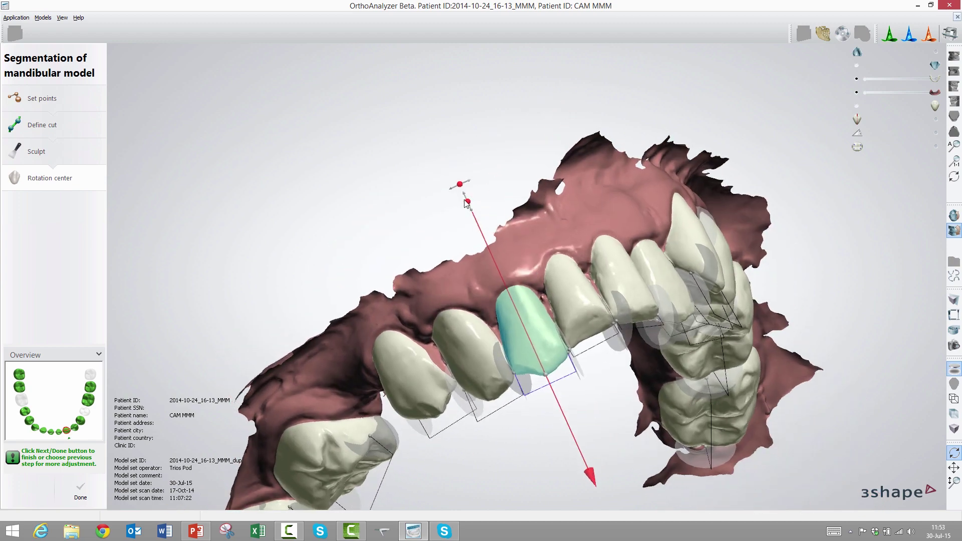
drag(469, 201, 488, 246)
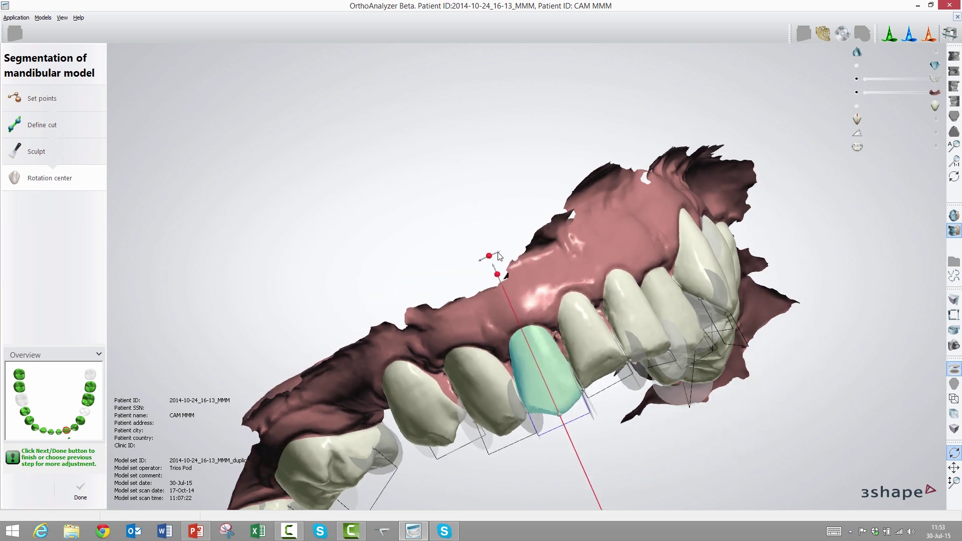
mouse_move(489, 258)
drag(489, 258, 493, 254)
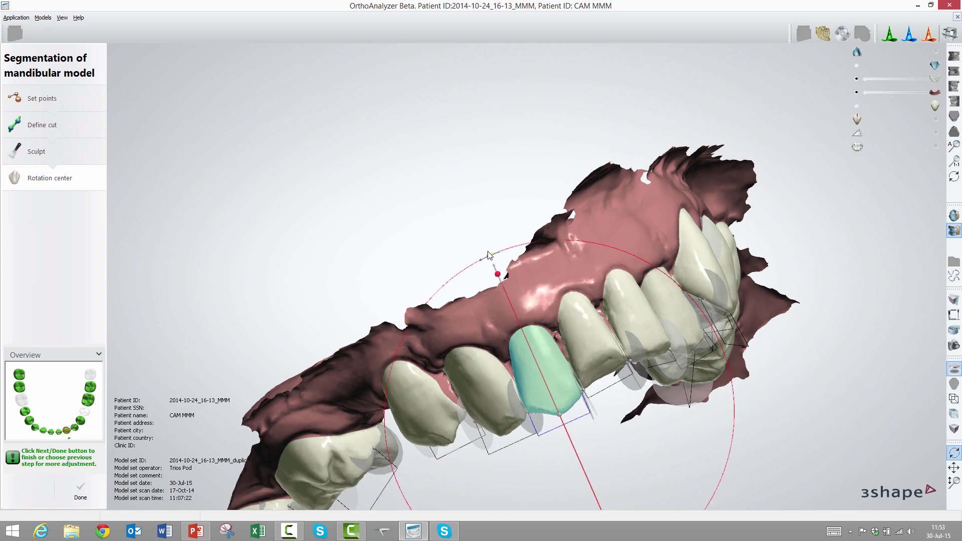
right_drag(539, 318, 494, 206)
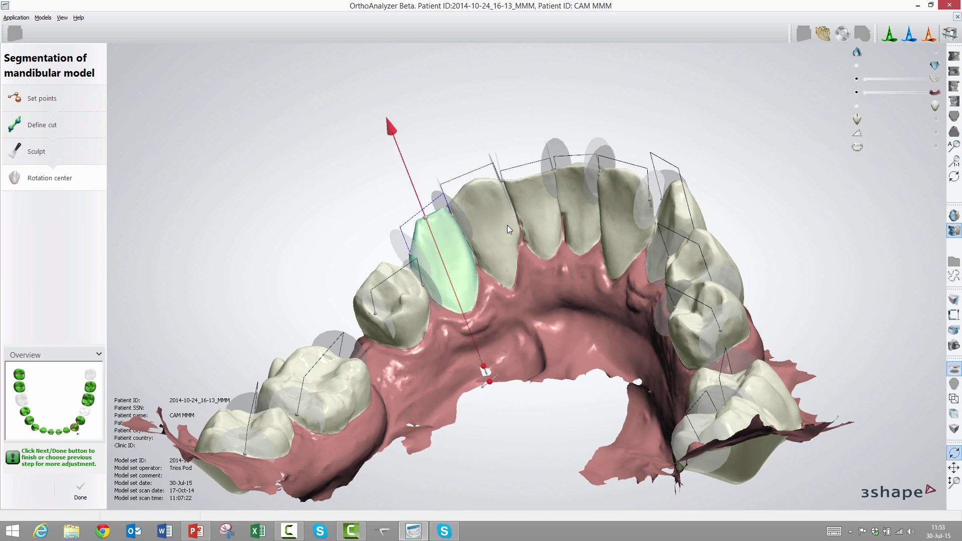
Go to tooth 31, display the axes of all mandibular teeth for comparison and hide them again.
key(Right)
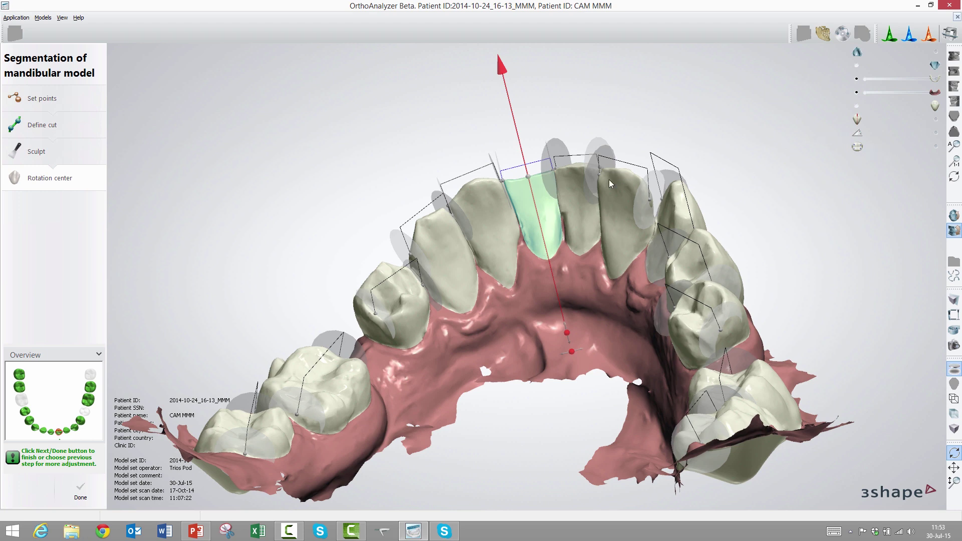
click(935, 119)
right_drag(722, 235, 739, 236)
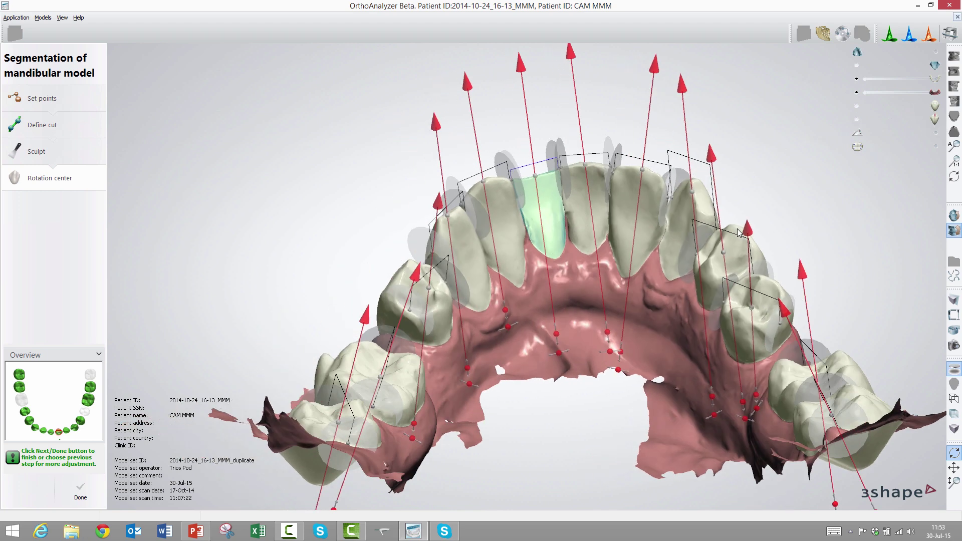
click(857, 122)
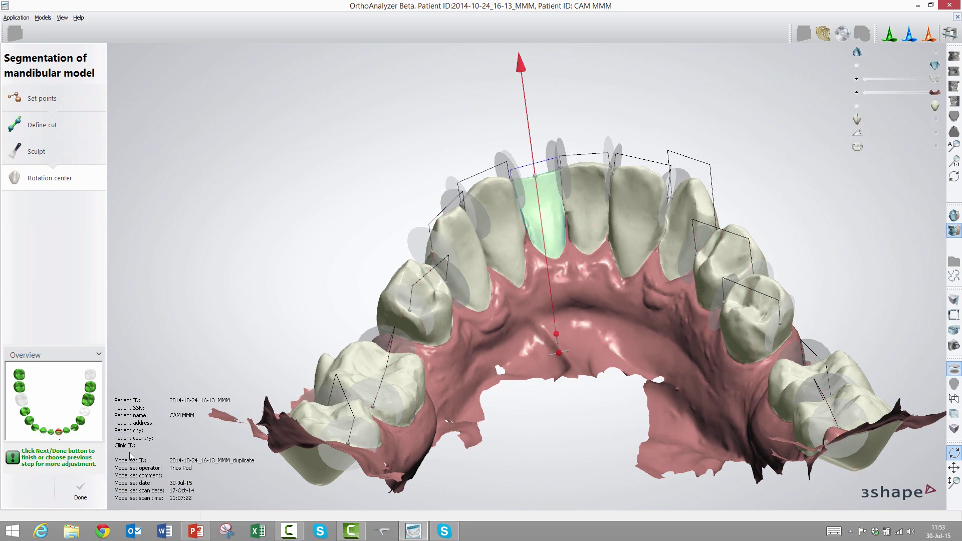
mouse_move(453, 378)
right_down()
mouse_move(429, 354)
mouse_move(436, 388)
right_up()
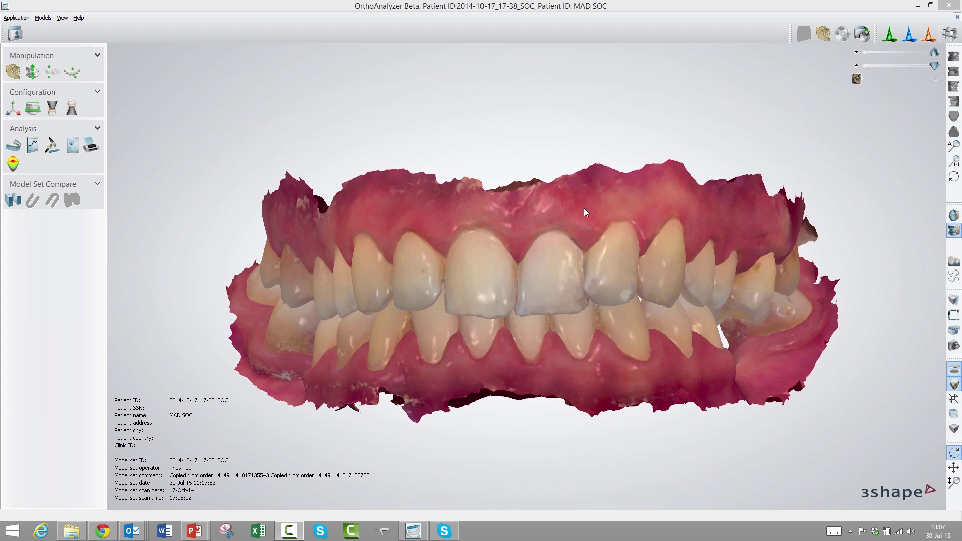
Open the mandibular segmentation of the colour-scanned model set at the Rotation center stage.
drag(584, 208, 584, 202)
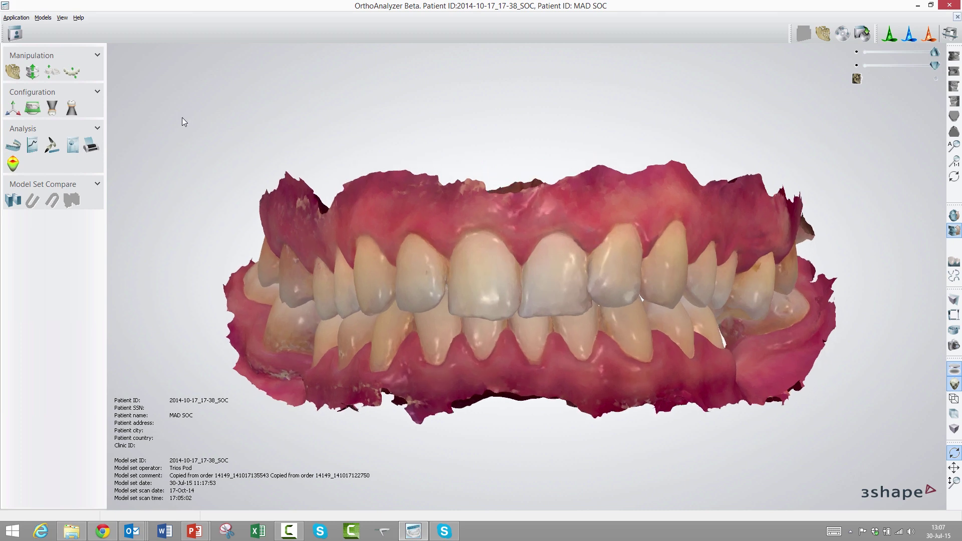
click(73, 107)
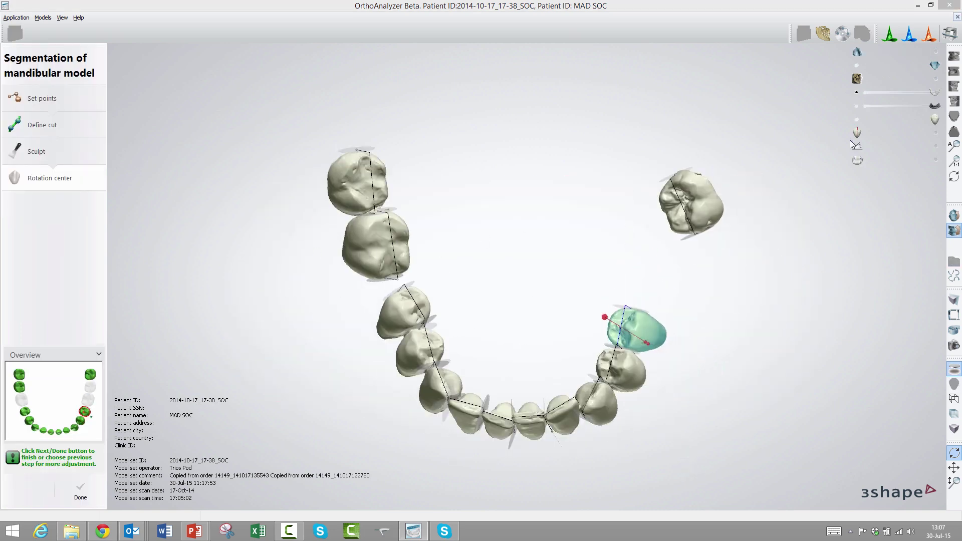
right_drag(599, 323, 604, 274)
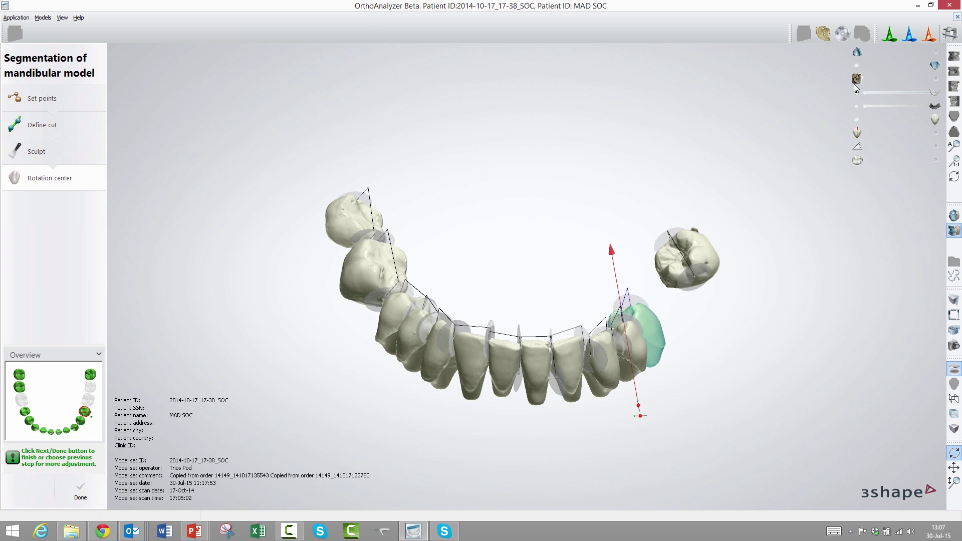
Overlay the CT scan on the segmented teeth and lower the Bone Alpha value to expose the roots.
click(935, 80)
right_drag(750, 269, 671, 359)
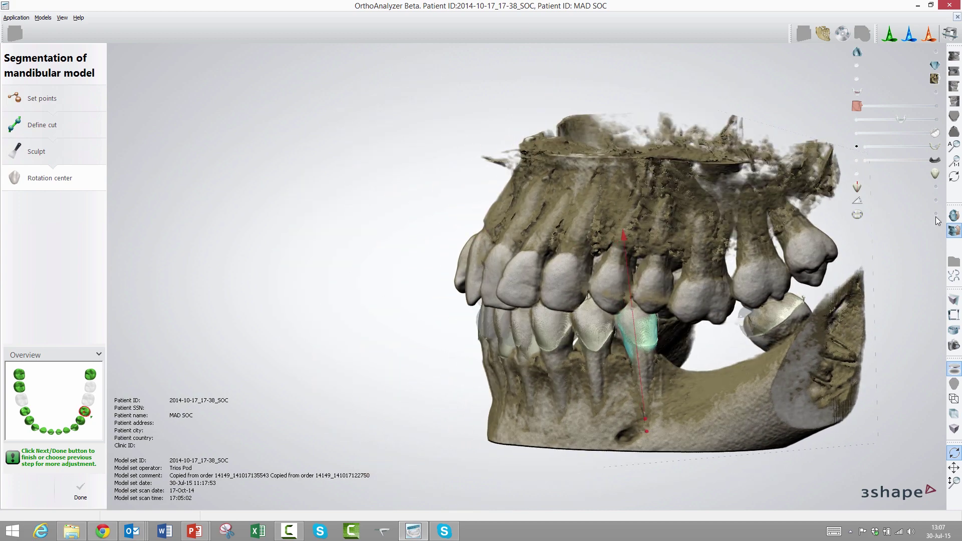
mouse_move(899, 119)
mouse_down()
mouse_move(927, 120)
mouse_move(879, 119)
mouse_up()
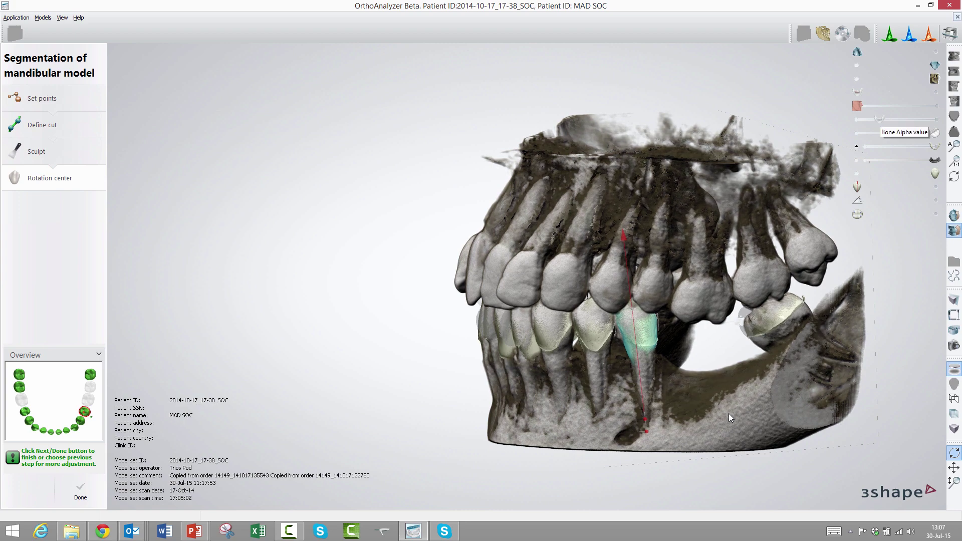
Swing the root end of tooth 35's axis into line with its scanned root and advance through tooth 34 to tooth 33.
right_drag(714, 413, 649, 429)
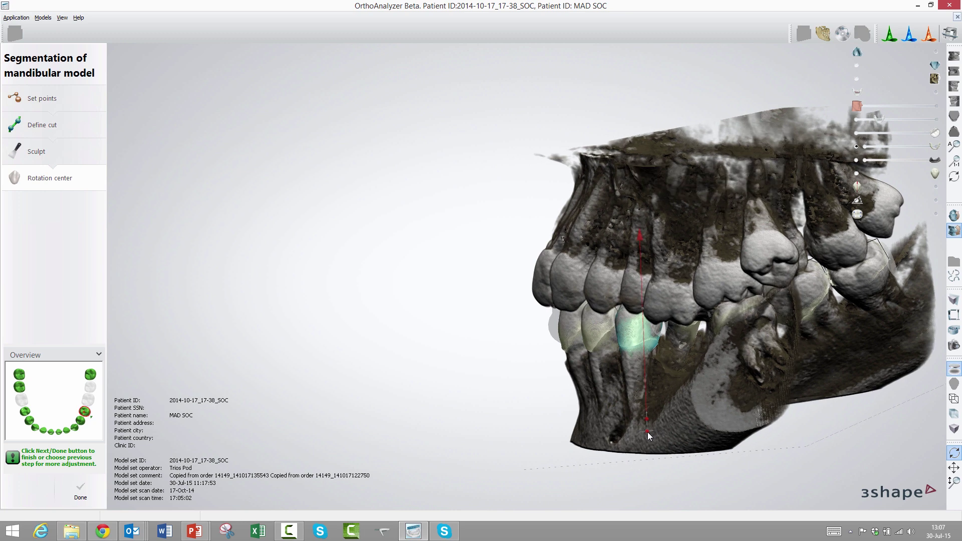
mouse_move(647, 432)
mouse_down()
mouse_move(633, 429)
mouse_move(642, 420)
mouse_up()
right_drag(674, 421, 689, 420)
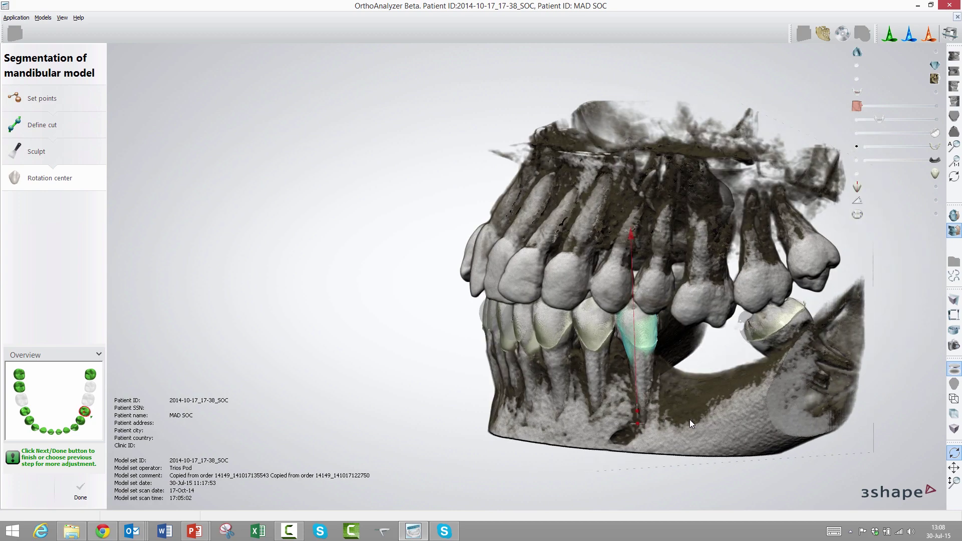
key(Left)
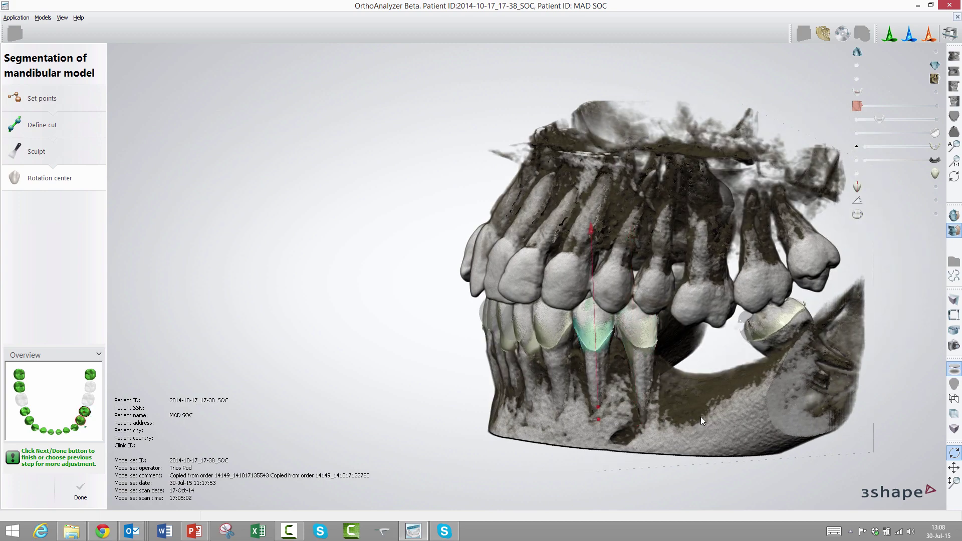
right_drag(700, 417, 703, 416)
key(Left)
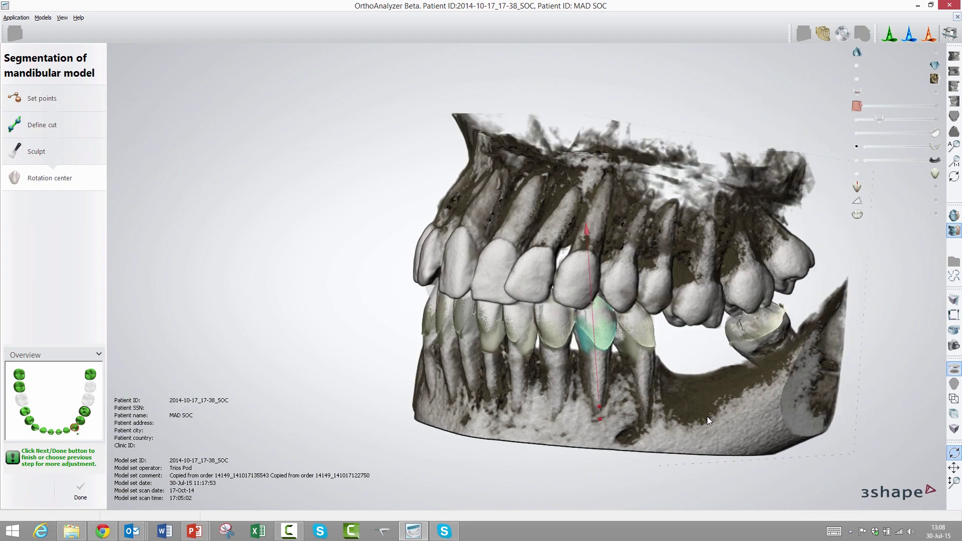
right_drag(626, 411, 657, 402)
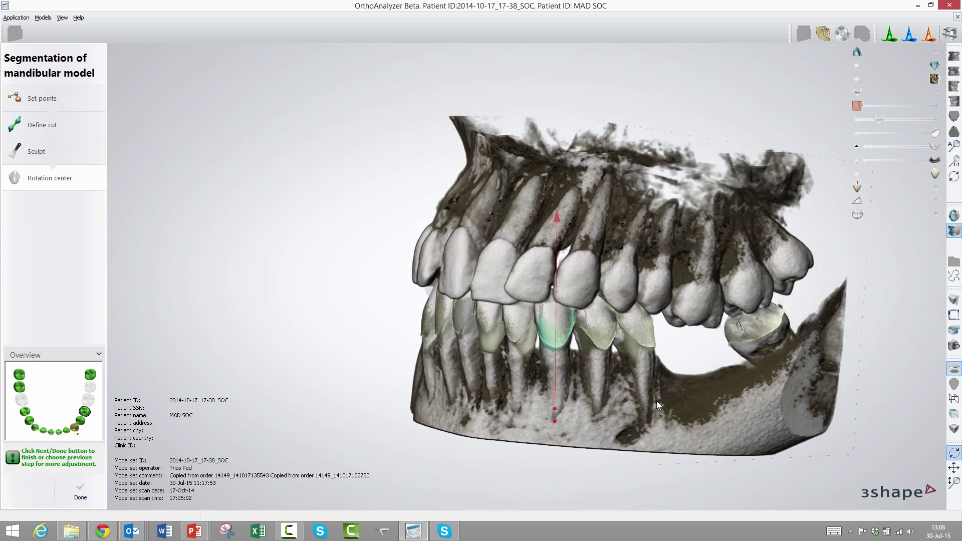
Cut a vertical 2D cross section through tooth 33, clip the model's right side and swing the axis end onto the root.
click(954, 300)
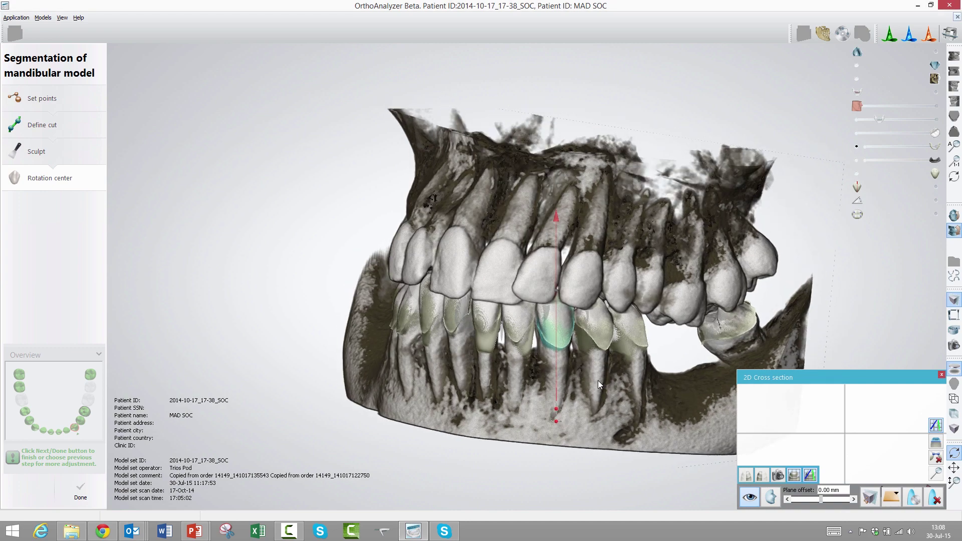
mouse_move(565, 169)
mouse_down()
mouse_move(572, 297)
mouse_move(554, 416)
mouse_move(564, 446)
mouse_up()
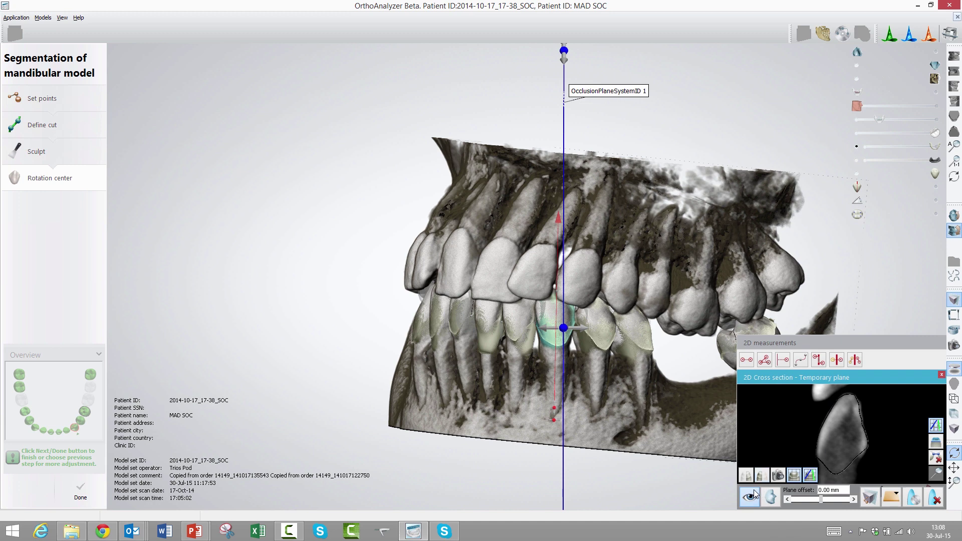
click(754, 496)
click(752, 495)
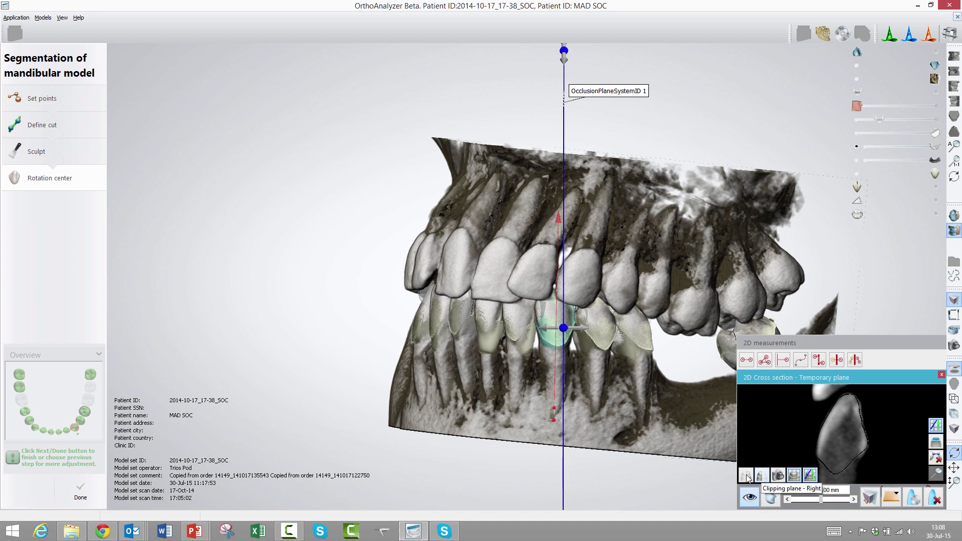
click(747, 478)
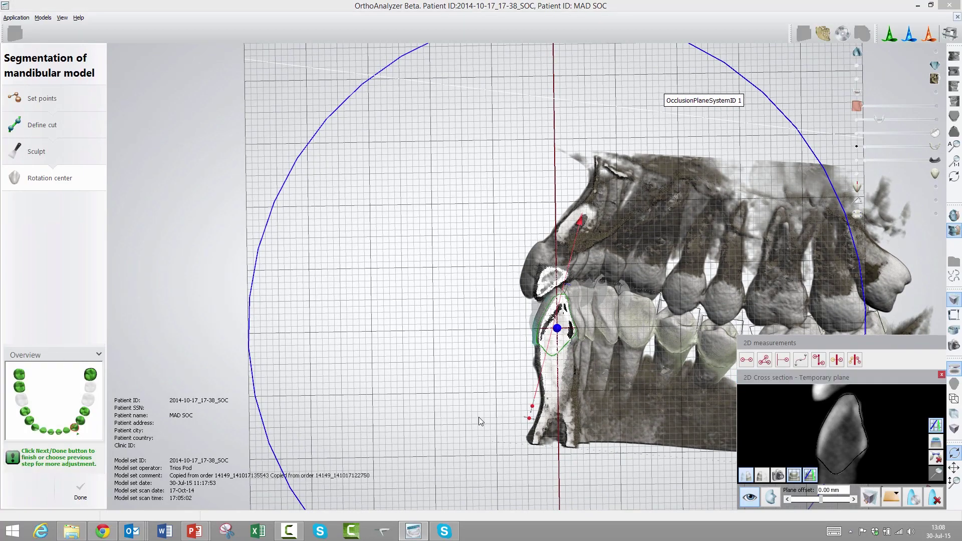
drag(529, 418, 559, 424)
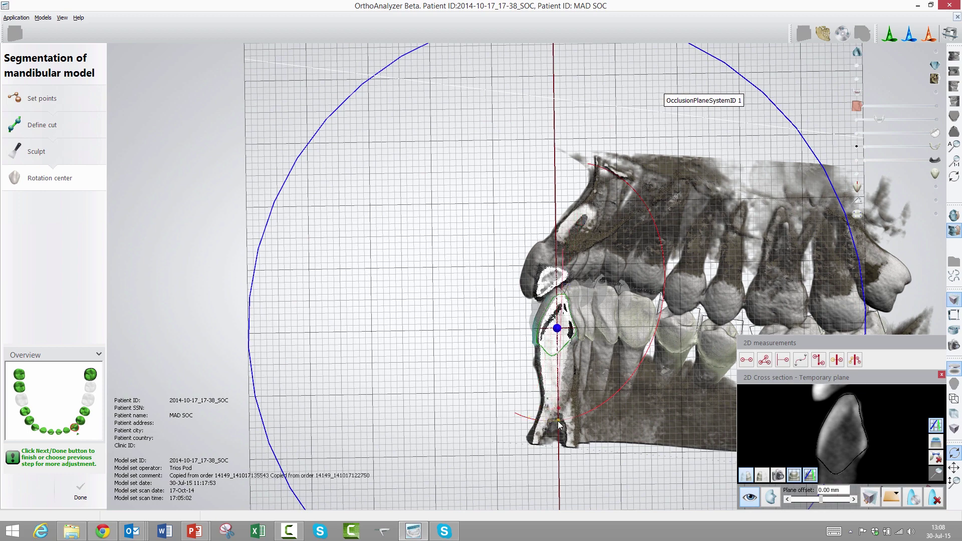
Move the cross-section plane to tooth 32 and align the root end of its axis with the sectioned root.
right_drag(599, 435, 669, 444)
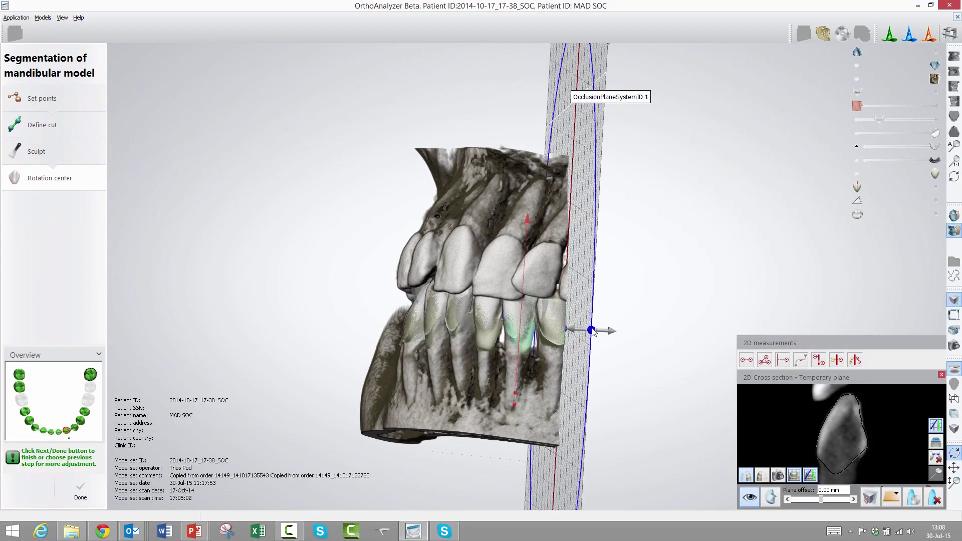
click(763, 377)
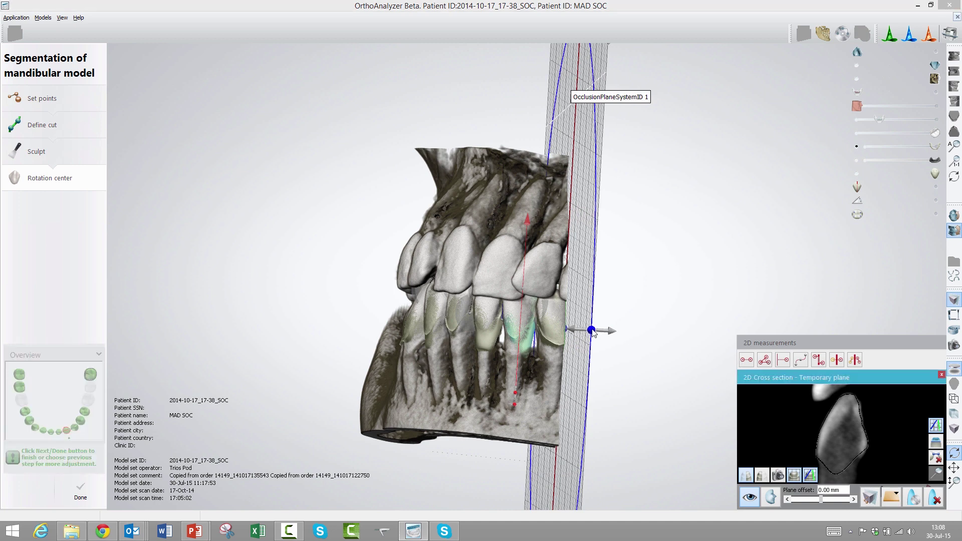
drag(592, 332, 550, 328)
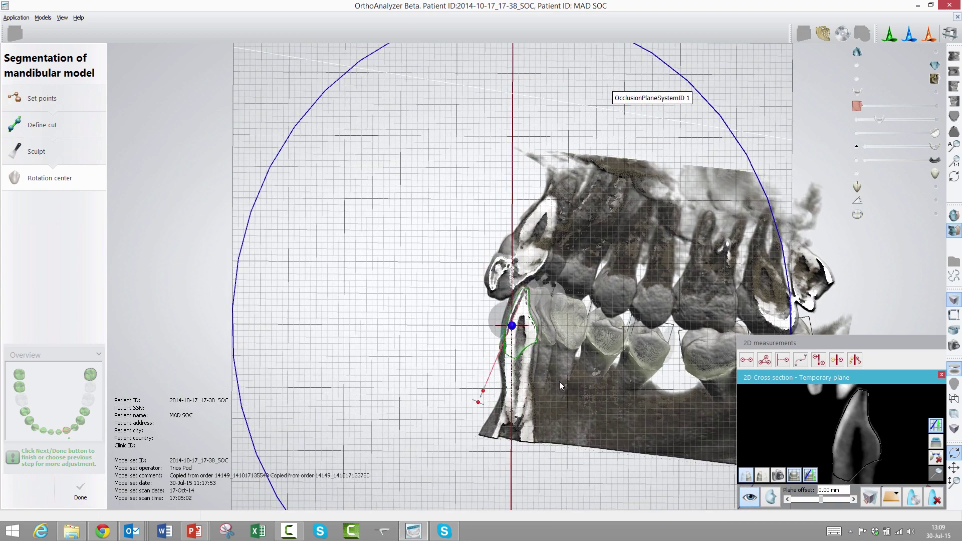
click(418, 450)
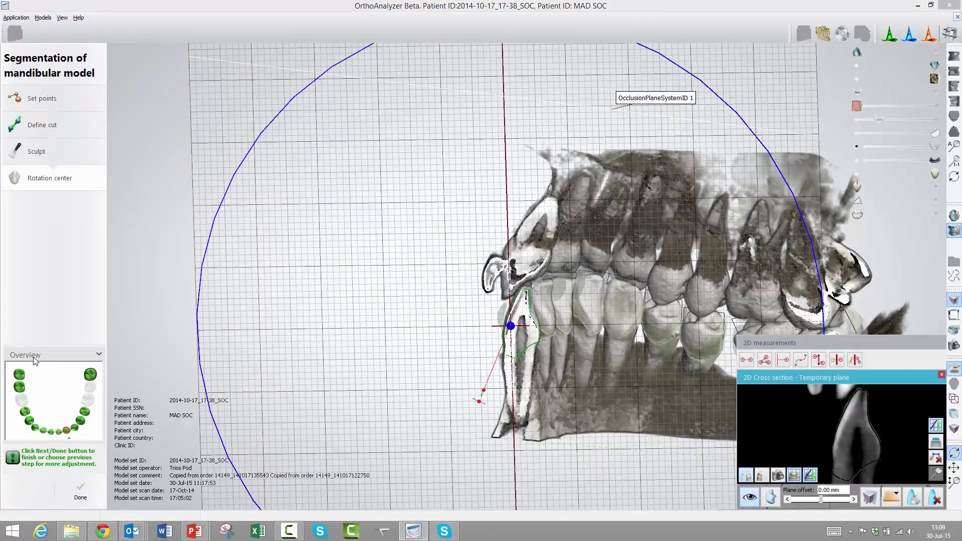
drag(480, 405, 520, 413)
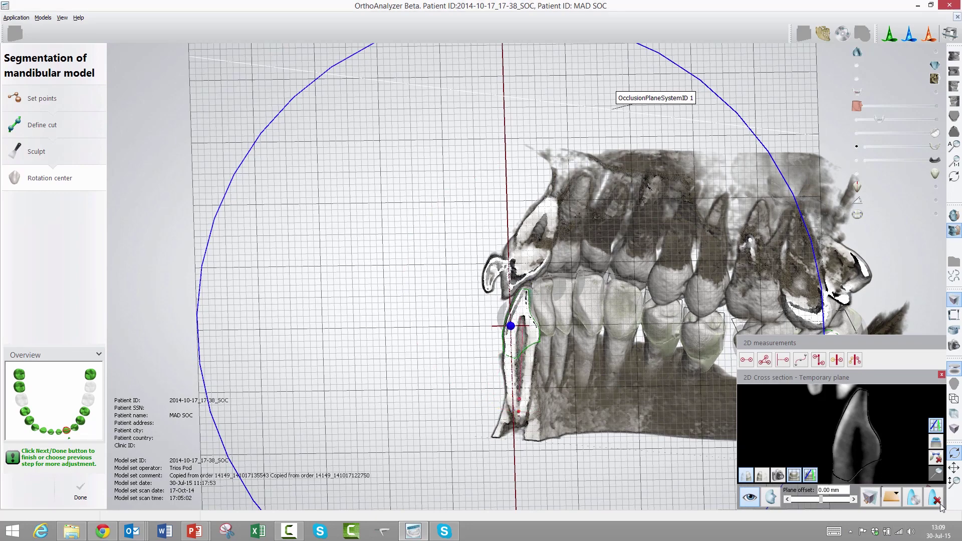
Remove the temporary cross-section plane without saving it and create one Along Dental Arc.
click(747, 360)
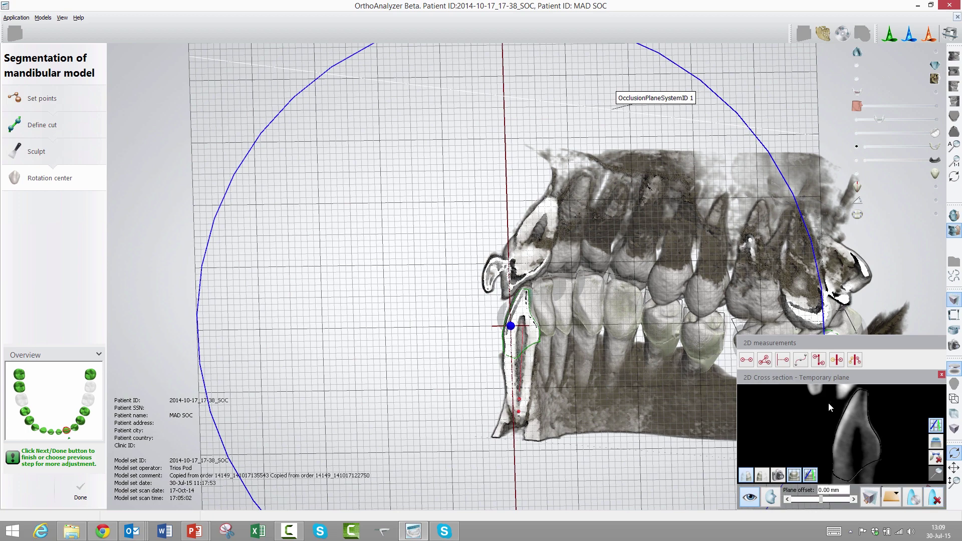
click(938, 505)
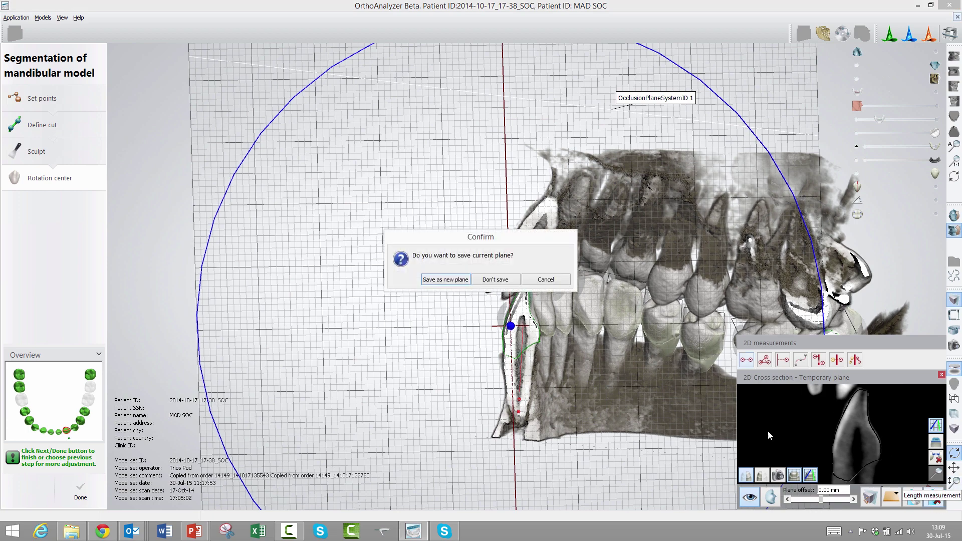
click(496, 280)
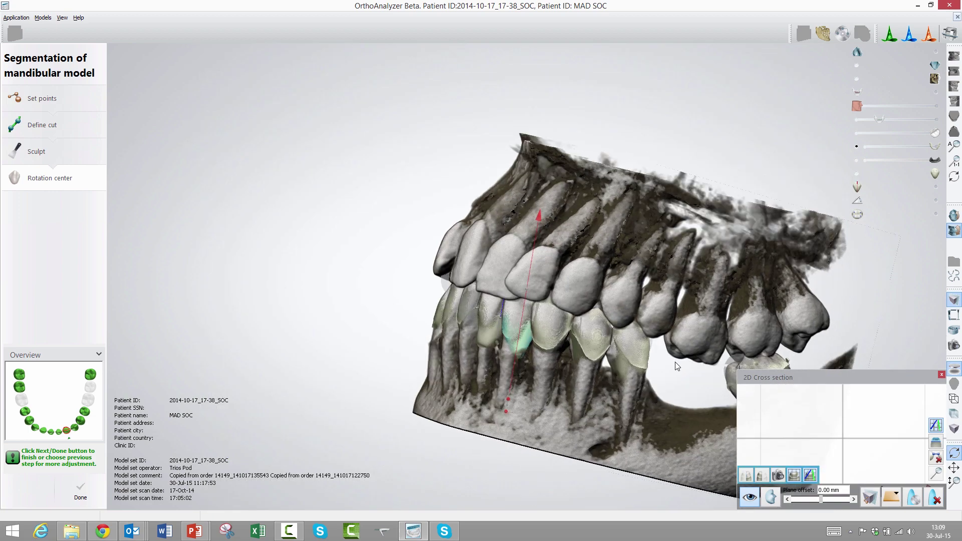
click(873, 498)
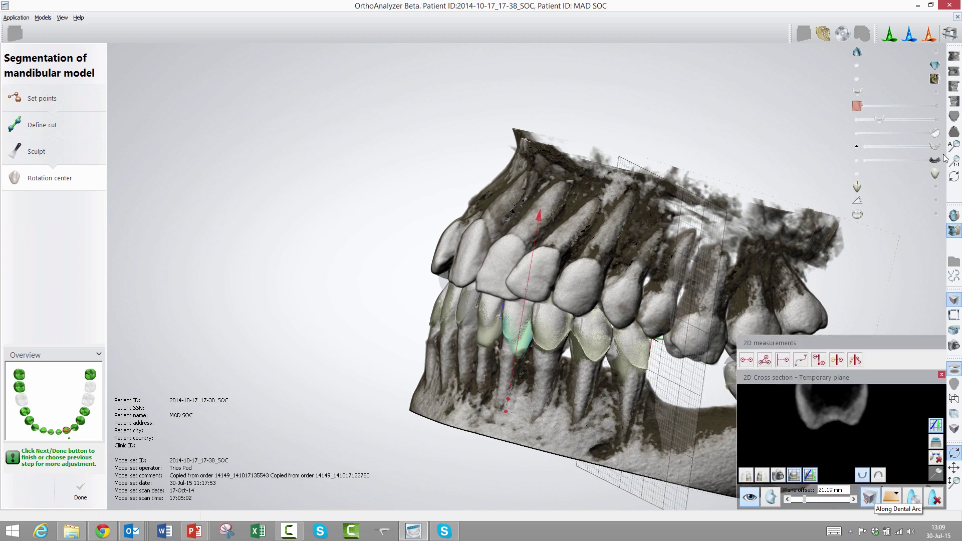
Advance the temporary cross-section plane along the dental arc to a plane offset of 27.24 mm.
right_drag(636, 387, 642, 276)
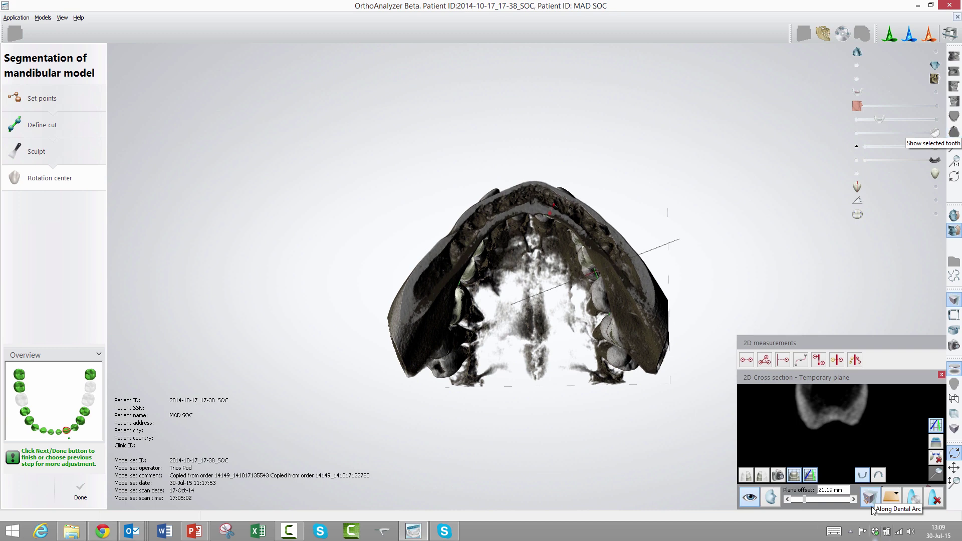
click(853, 500)
click(853, 499)
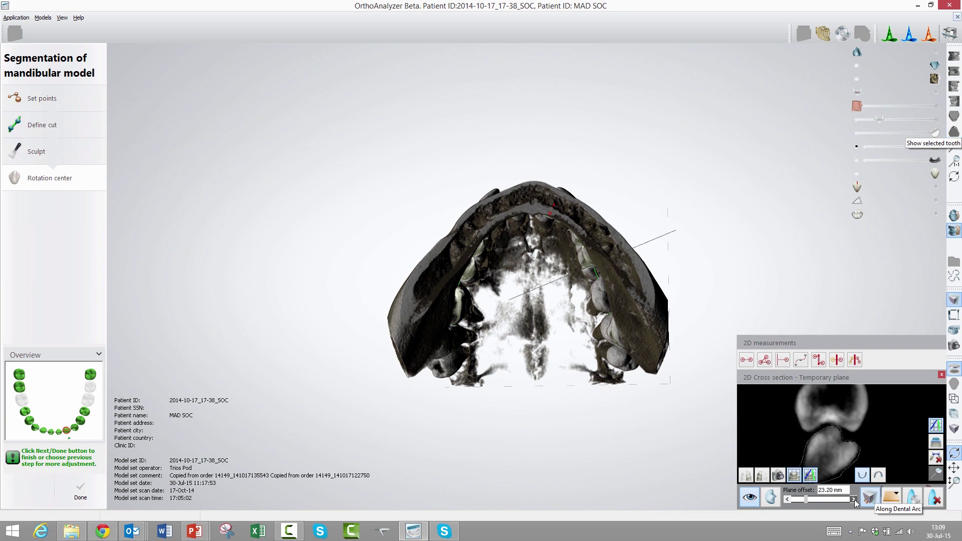
click(853, 499)
click(853, 500)
click(853, 499)
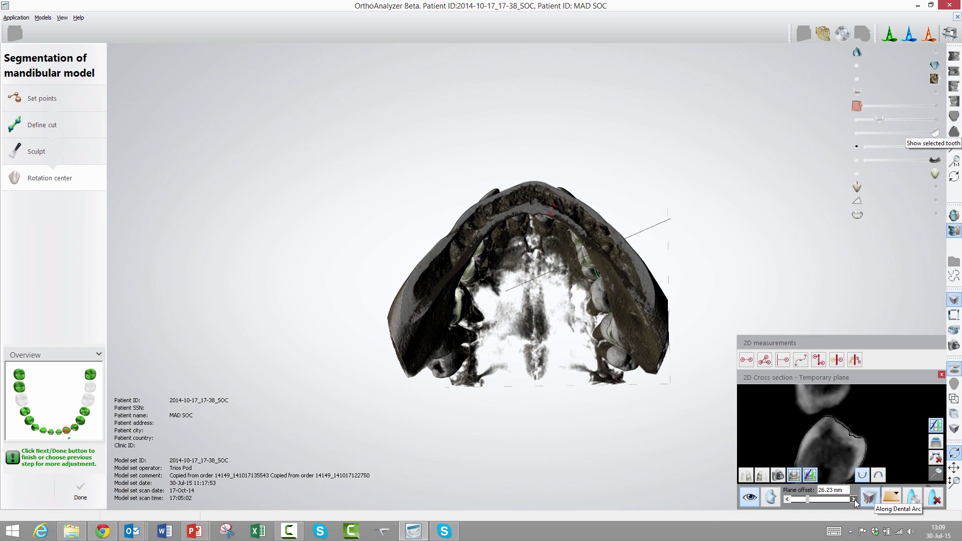
click(853, 500)
Clip away the part of the models behind the cross-section plane so the front teeth face the cut.
right_drag(664, 361, 656, 452)
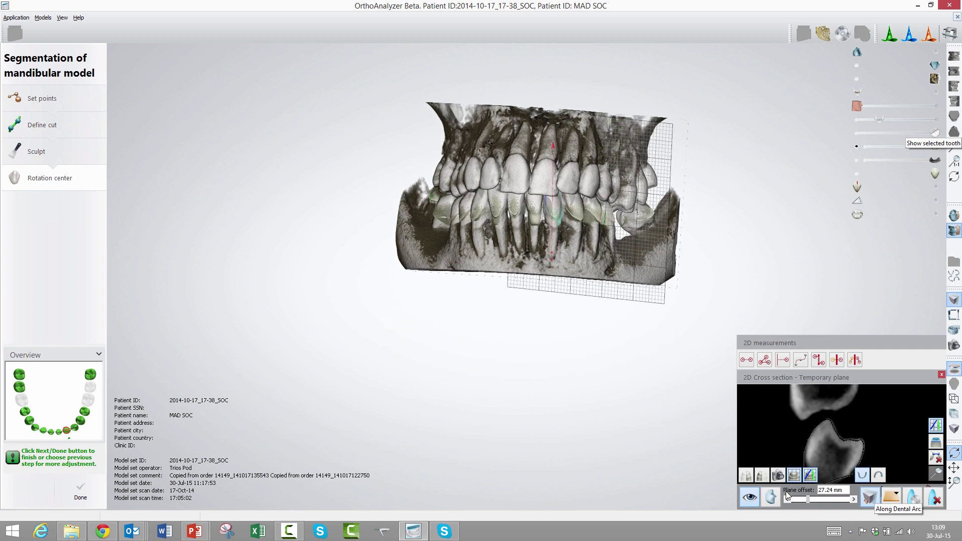
click(749, 473)
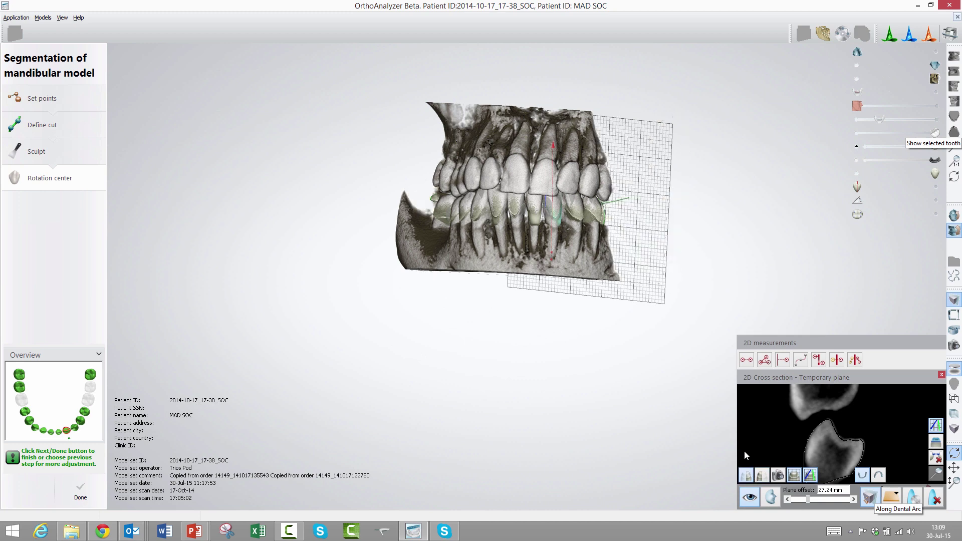
mouse_move(535, 317)
right_down()
mouse_move(421, 317)
mouse_move(534, 316)
right_up()
right_drag(634, 354, 654, 368)
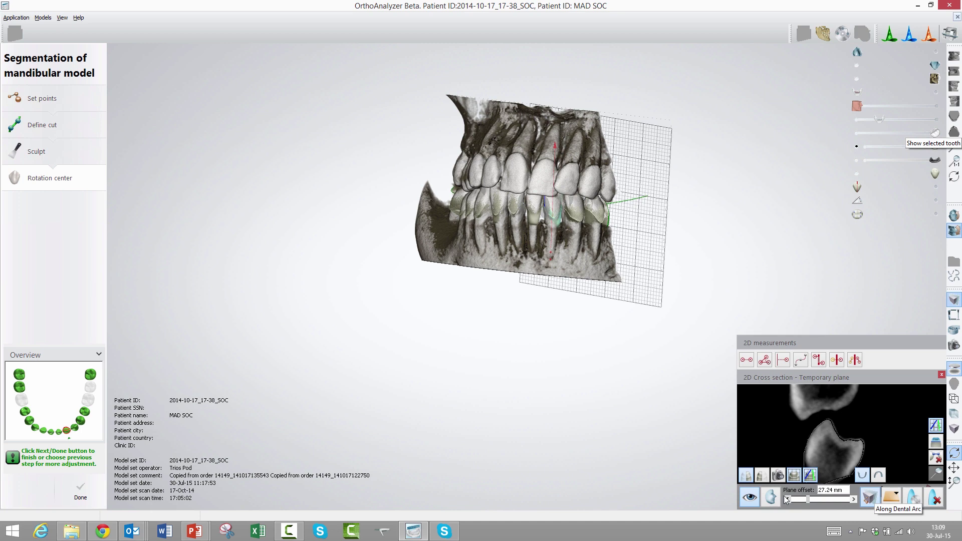
Move the clipping cross-section plane along the dental arc toward the lower incisors, to a plane offset of 42.37 mm.
click(854, 499)
click(854, 499)
click(854, 500)
click(854, 500)
click(854, 499)
click(854, 500)
click(854, 500)
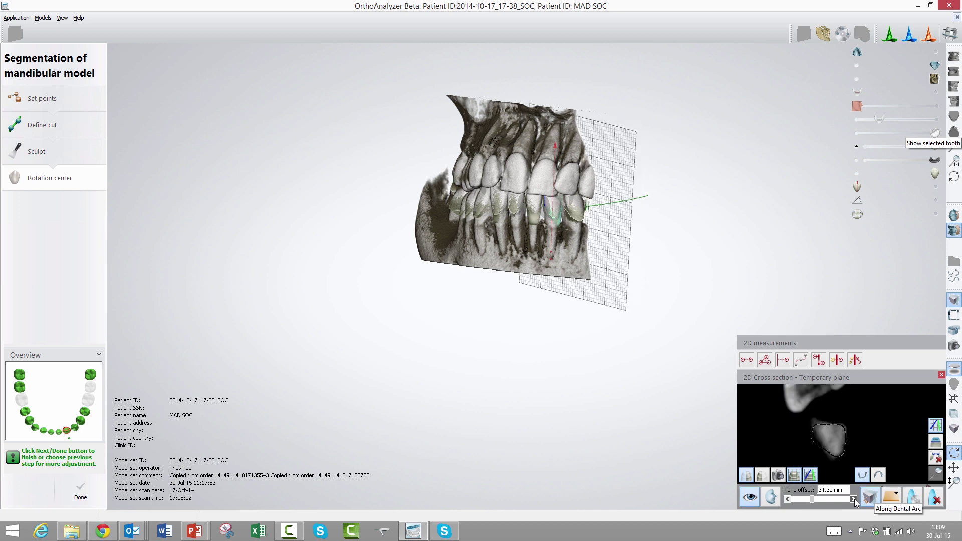
click(854, 500)
click(853, 499)
click(853, 500)
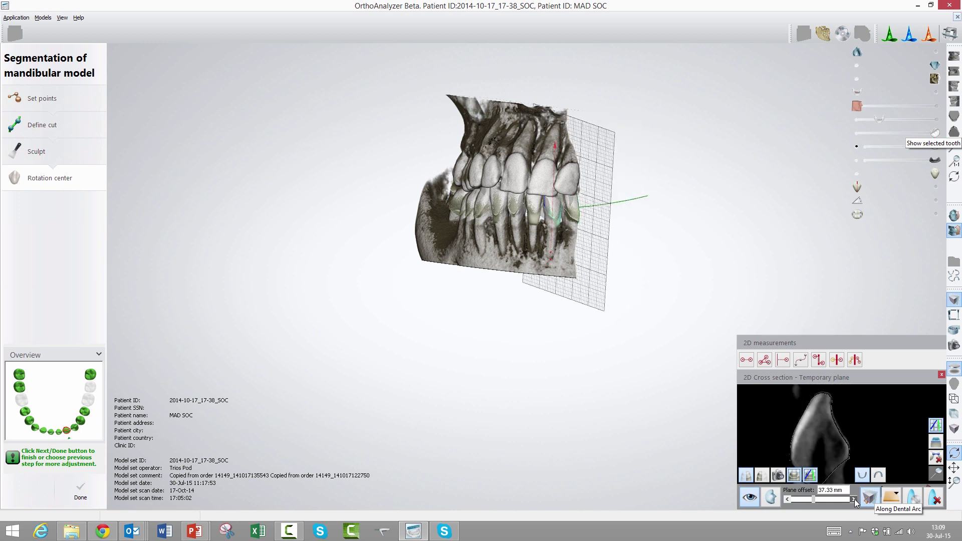
click(853, 499)
click(854, 499)
click(854, 500)
click(853, 499)
click(854, 499)
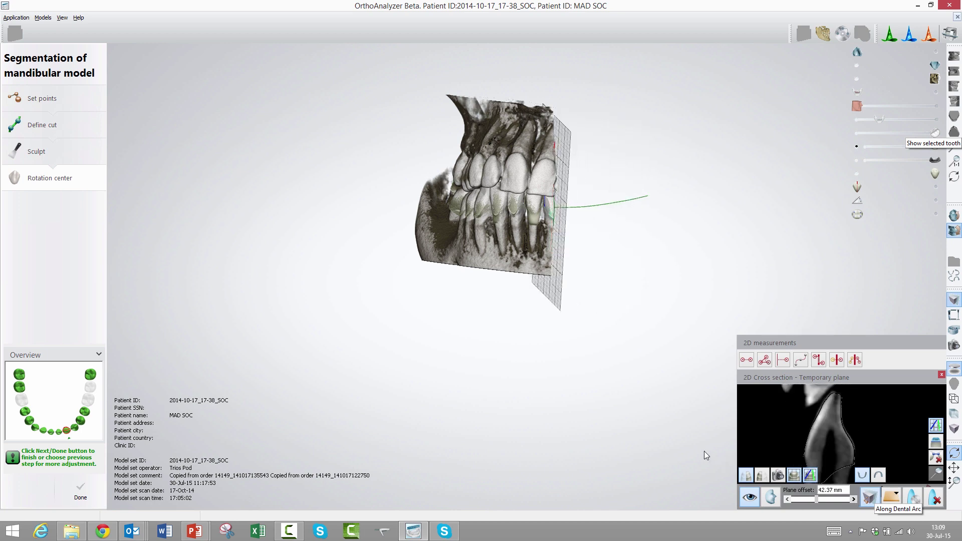
right_drag(633, 439, 798, 471)
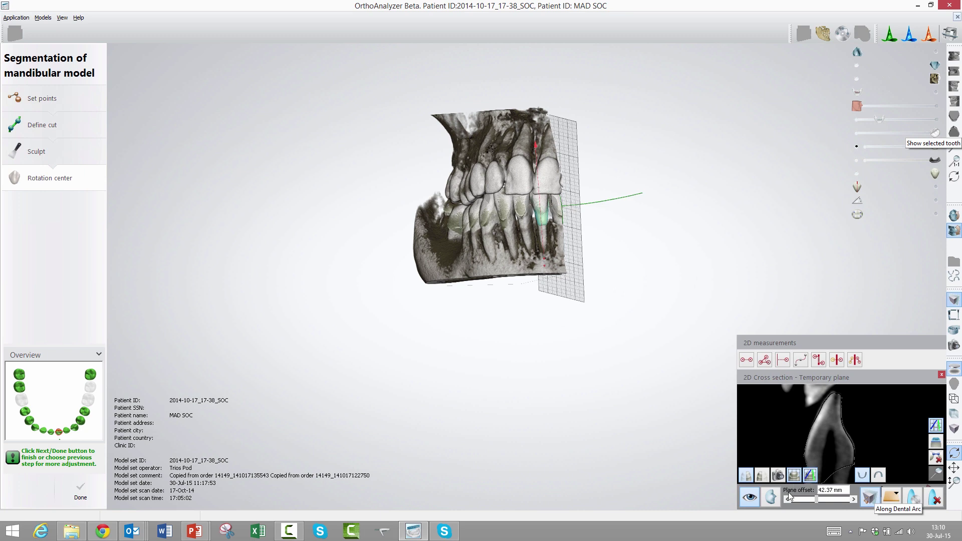